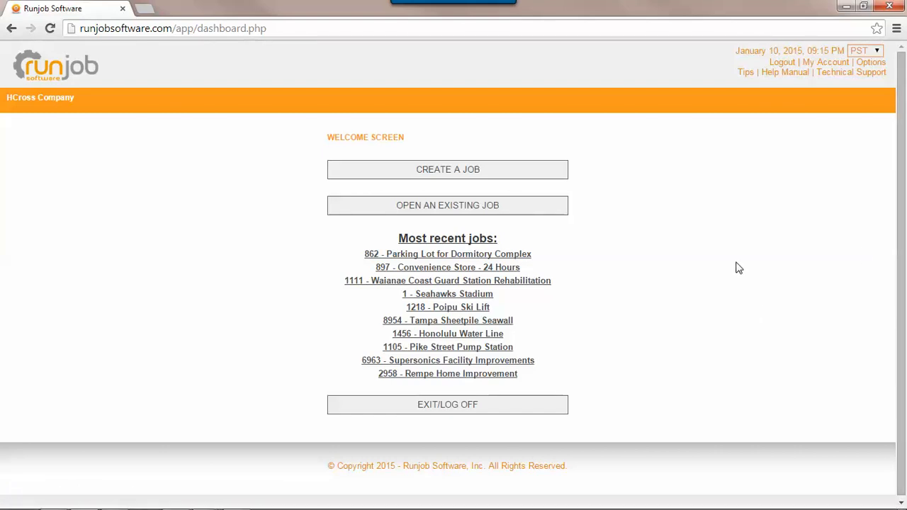
# Step: Start a new job and look over the blank Create Jobs form, leaving the company unset
pyautogui.click(500, 179)
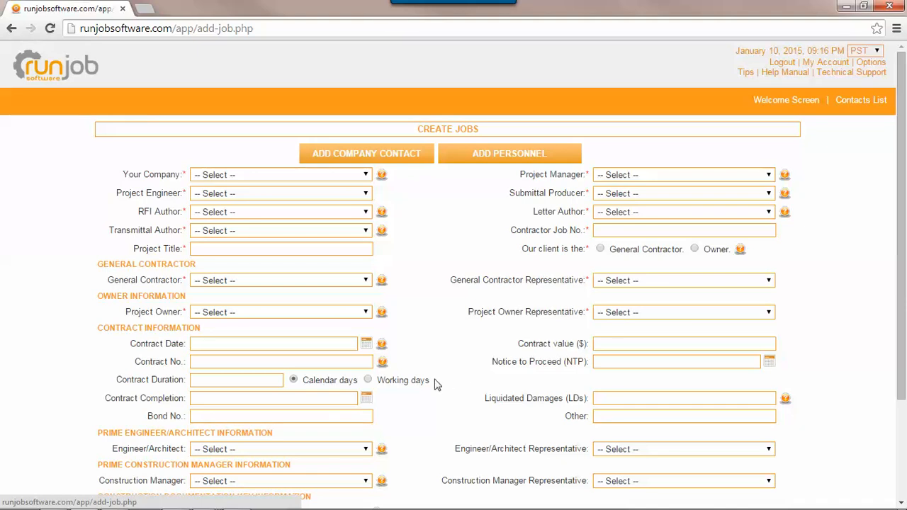
pyautogui.click(278, 175)
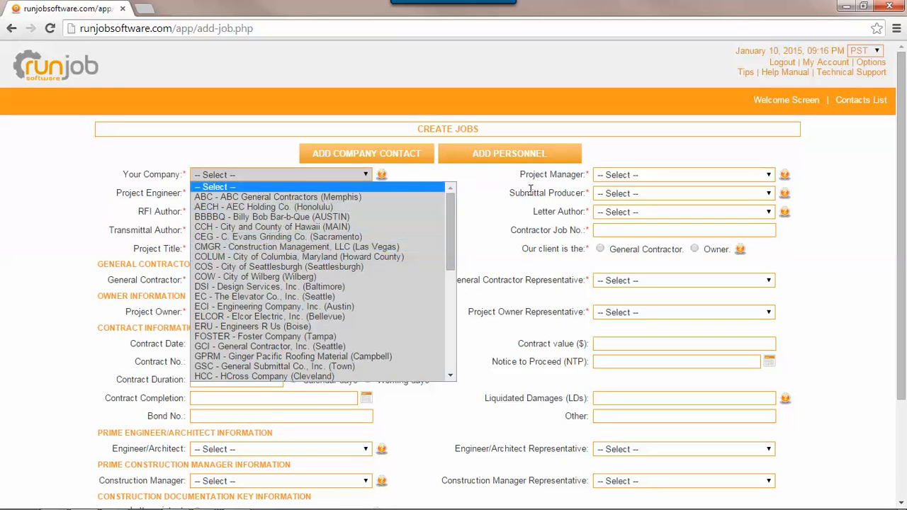
pyautogui.click(531, 266)
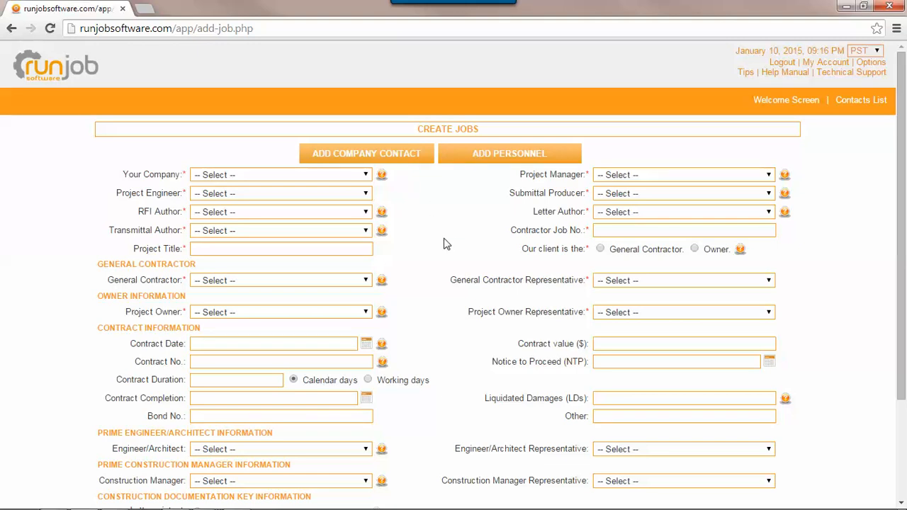
pyautogui.scroll(-1, 465, 354)
pyautogui.scroll(1, 465, 354)
# Step: Choose CEG - C. Evans Grinding Co. (Sacramento) as Your Company, filling all six staff roles
pyautogui.click(280, 177)
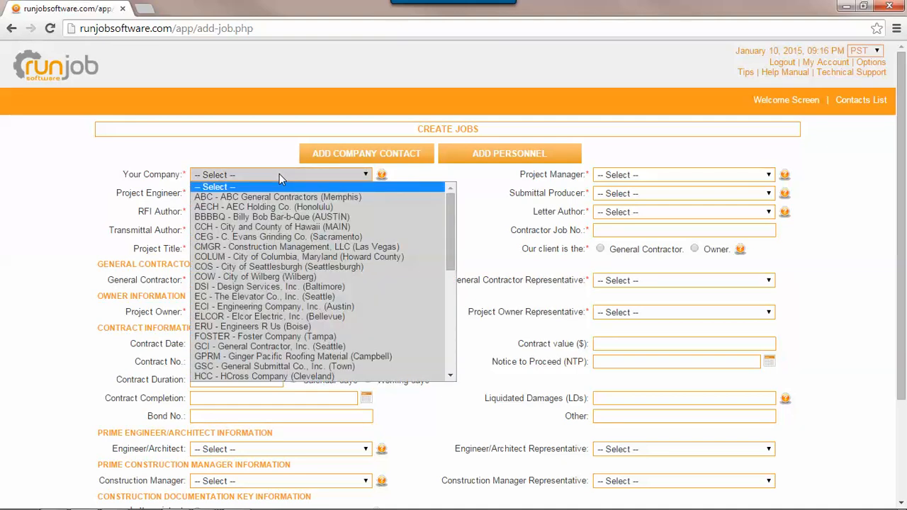
pyautogui.click(282, 237)
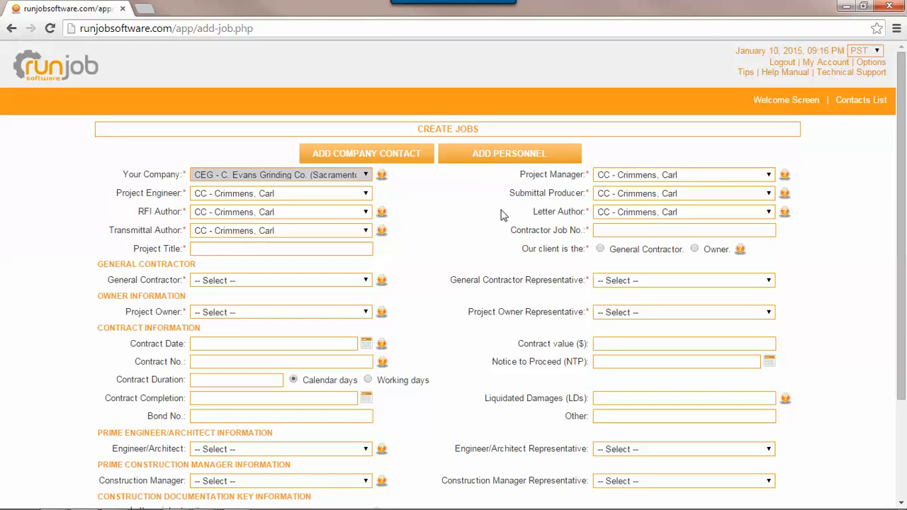
pyautogui.click(601, 230)
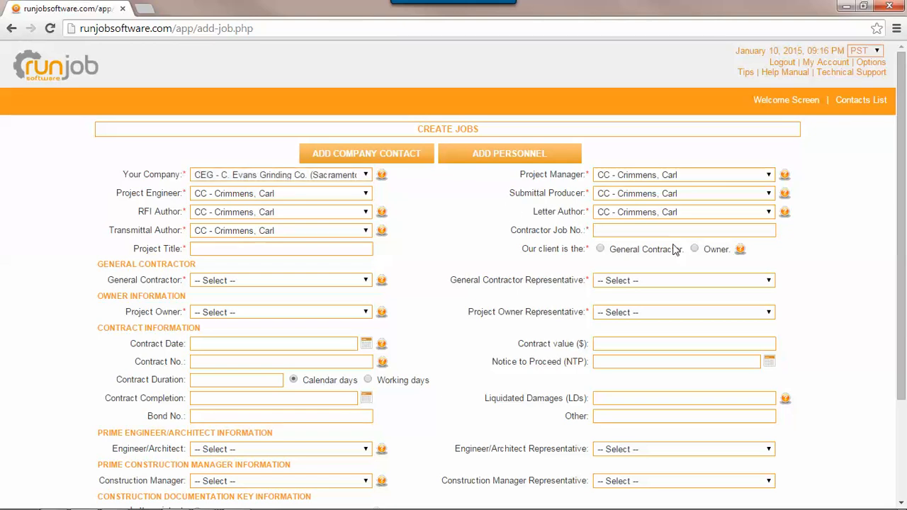
# Step: Enter contractor job number 1457 and title 'Lot A - grind and overlay', with General Contractor as client
pyautogui.write('1457')
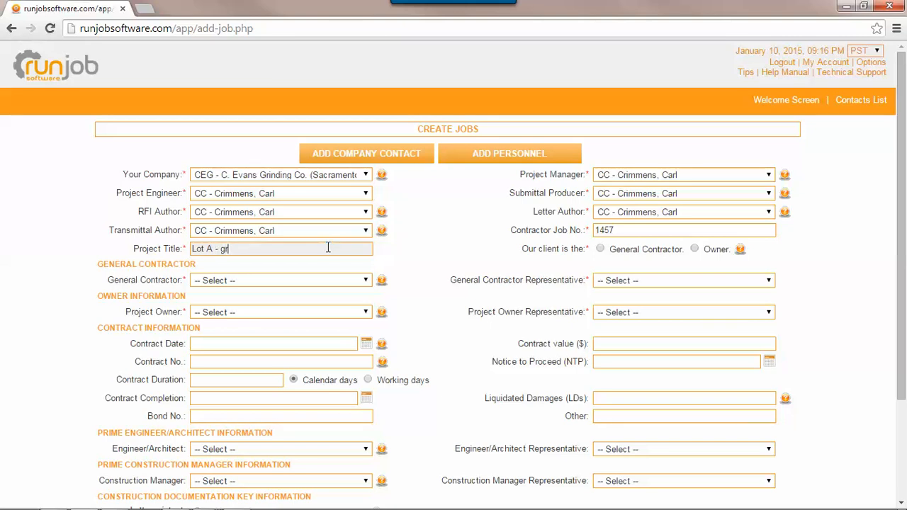
pyautogui.write('and overlay')
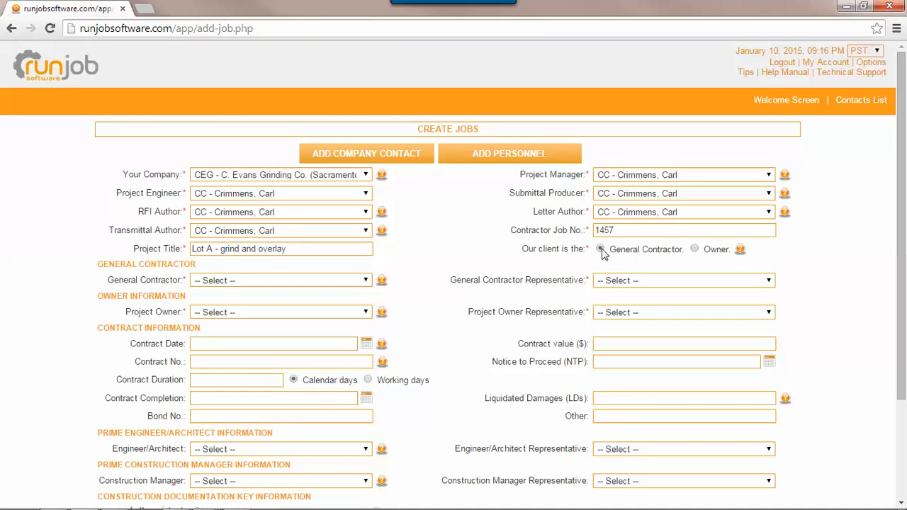
pyautogui.click(600, 250)
# Step: Choose General Contractor, Inc. (Seattle) as general contractor and Foster Company (Tampa) as project owner
pyautogui.click(238, 283)
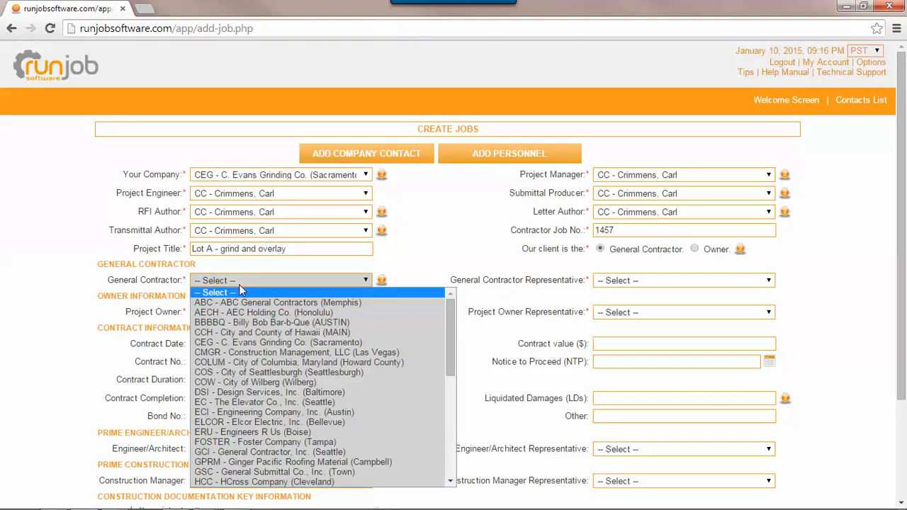
pyautogui.click(288, 452)
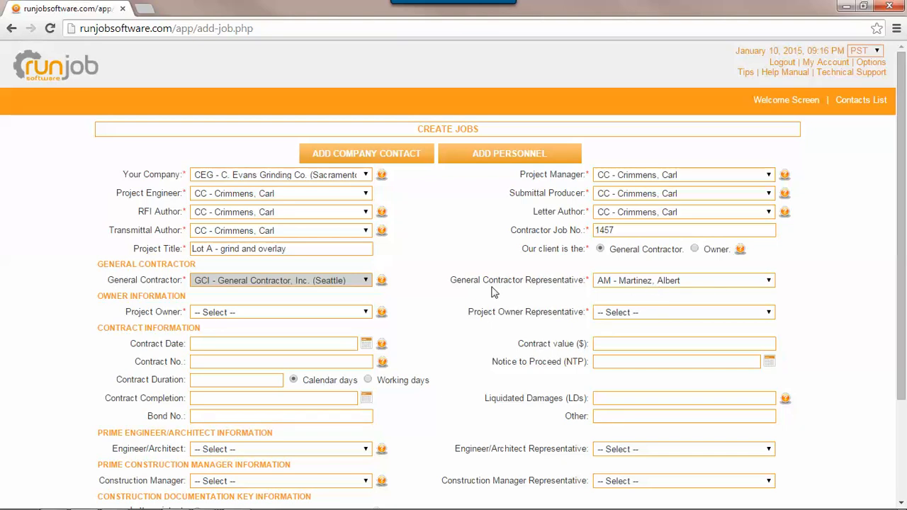
pyautogui.click(254, 313)
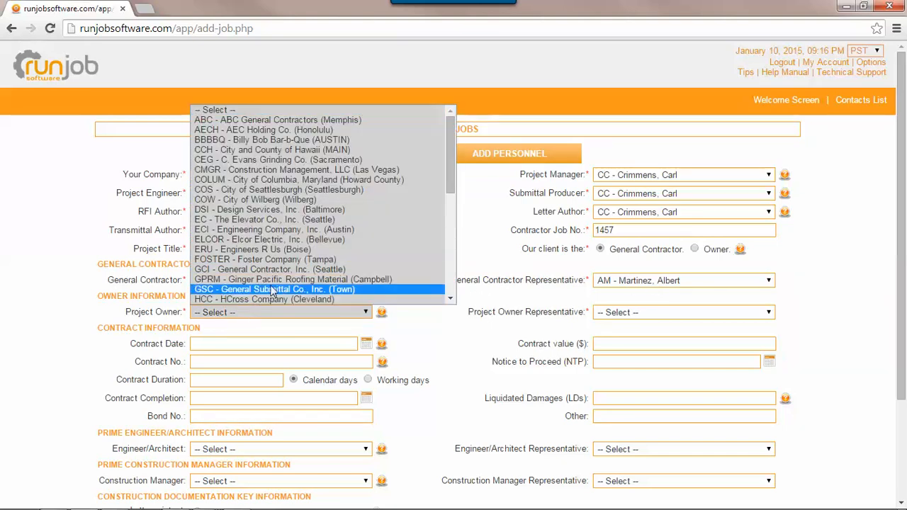
pyautogui.click(280, 261)
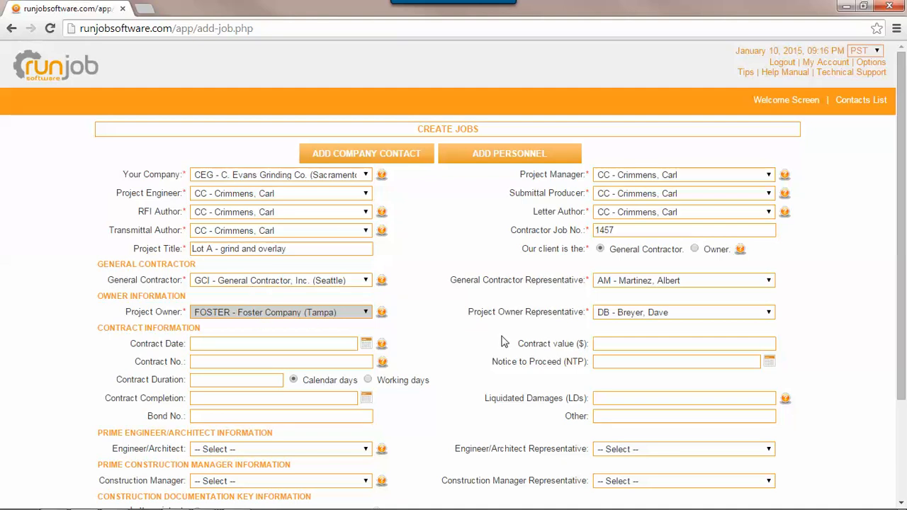
# Step: Set the contract date to 01-09-2015 and the contract value to $42,536.00
pyautogui.scroll(-1, 504, 343)
pyautogui.scroll(-1, 504, 343)
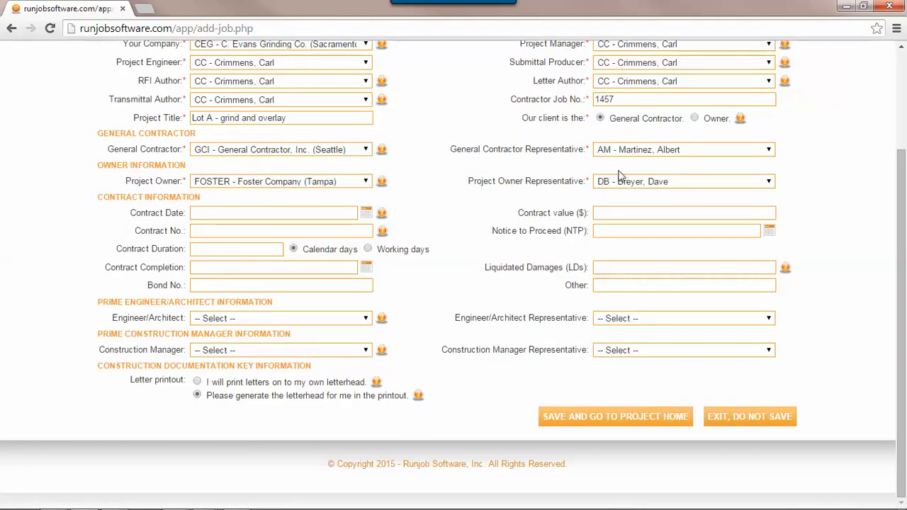
pyautogui.click(365, 213)
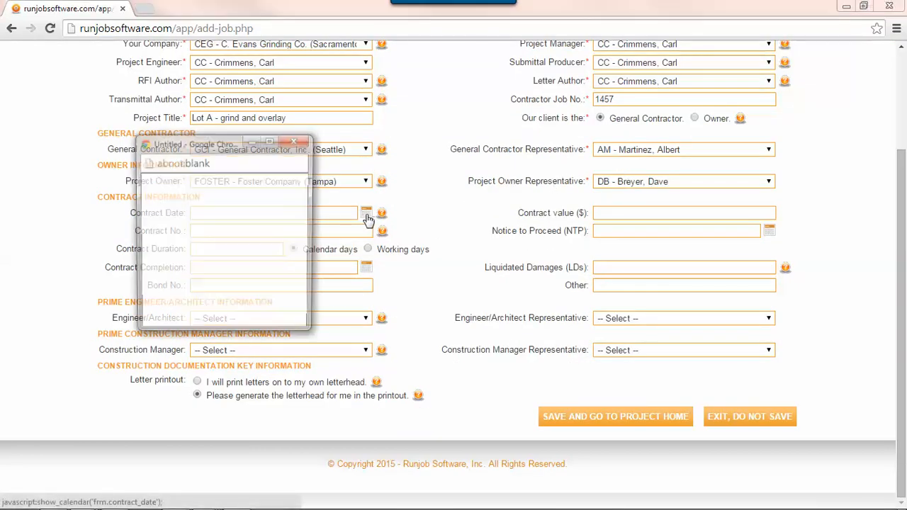
pyautogui.click(269, 238)
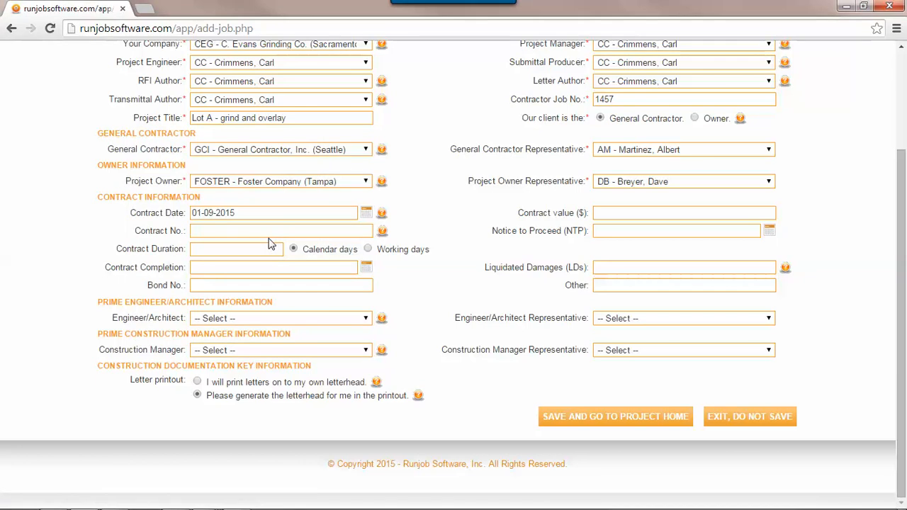
pyautogui.click(604, 213)
pyautogui.press('Tab')
# Step: Enter contract number 56-R and a notice to proceed date of 01-12-2015
pyautogui.click(310, 230)
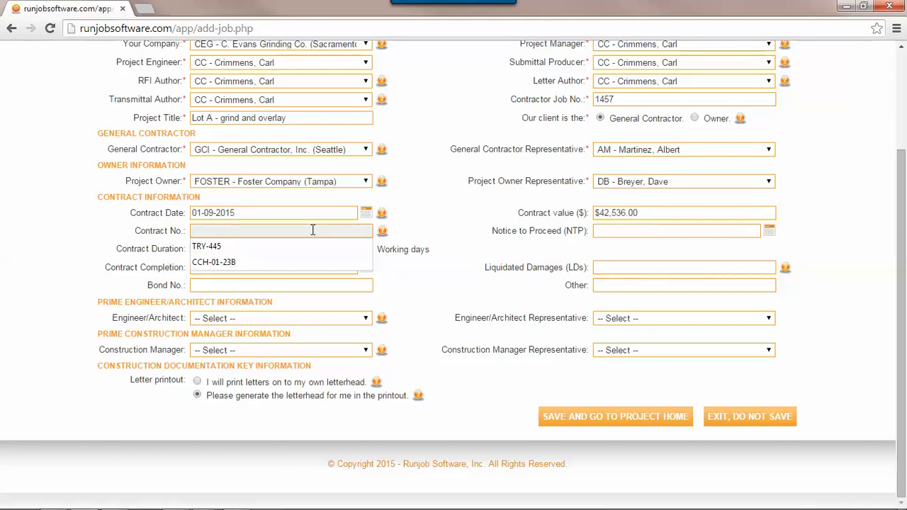
pyautogui.write('56-R')
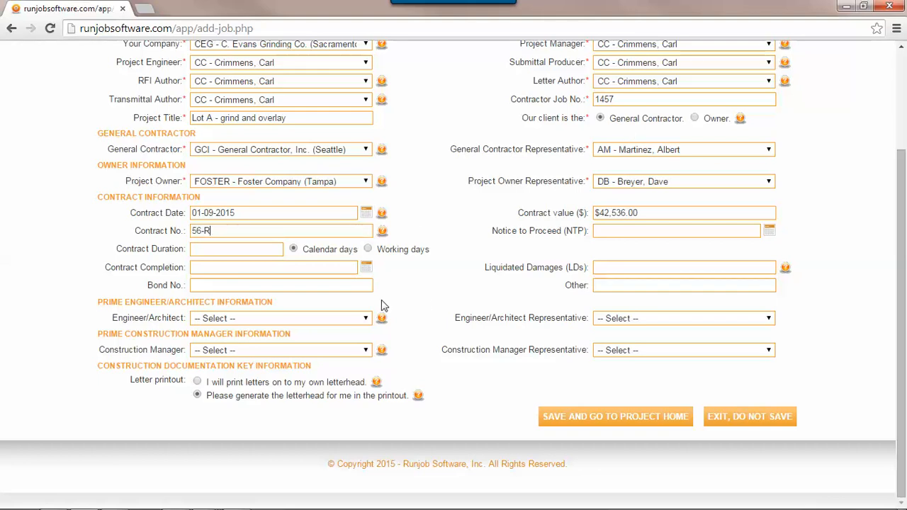
pyautogui.click(616, 237)
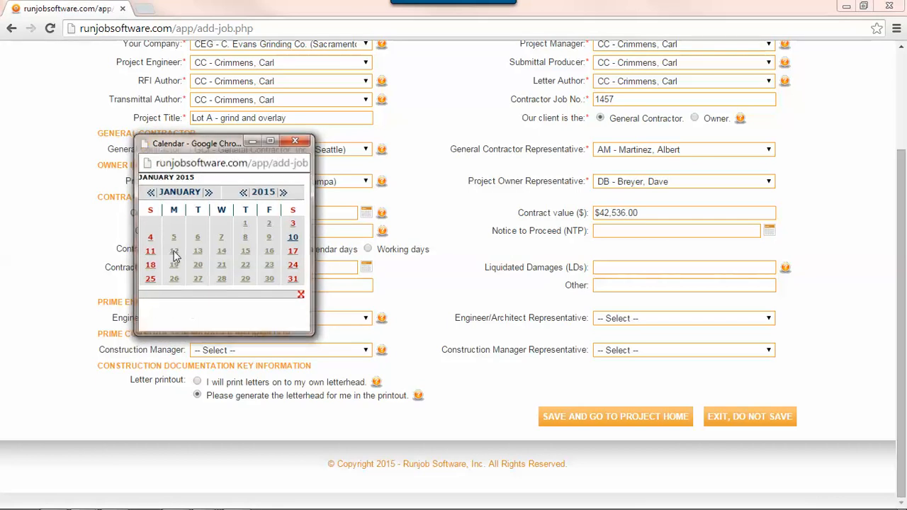
pyautogui.click(173, 252)
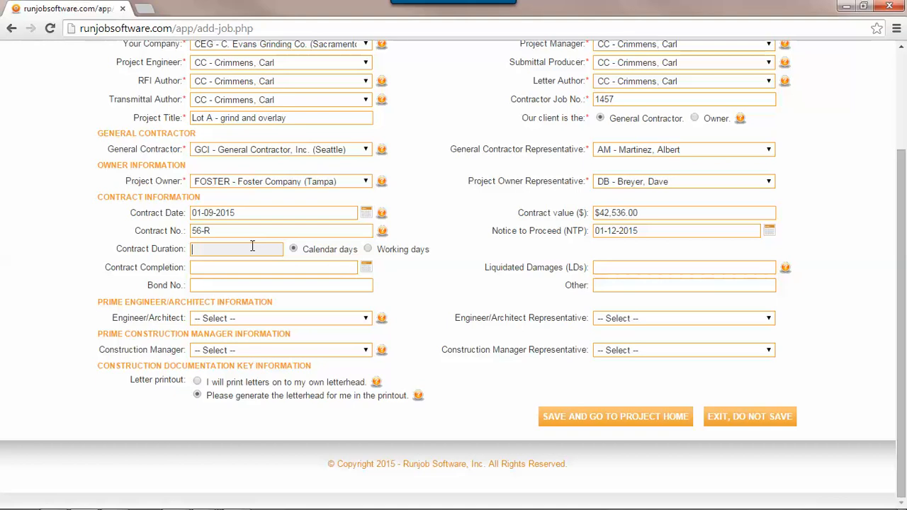
# Step: Set a 365 calendar-day duration and 01-11-2016 completion date, then view the liquidated damages help
pyautogui.write('365')
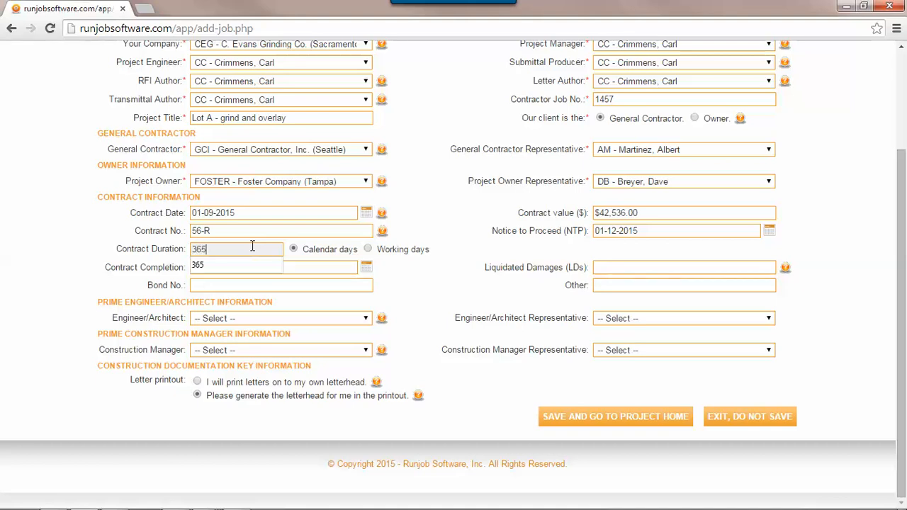
pyautogui.click(293, 252)
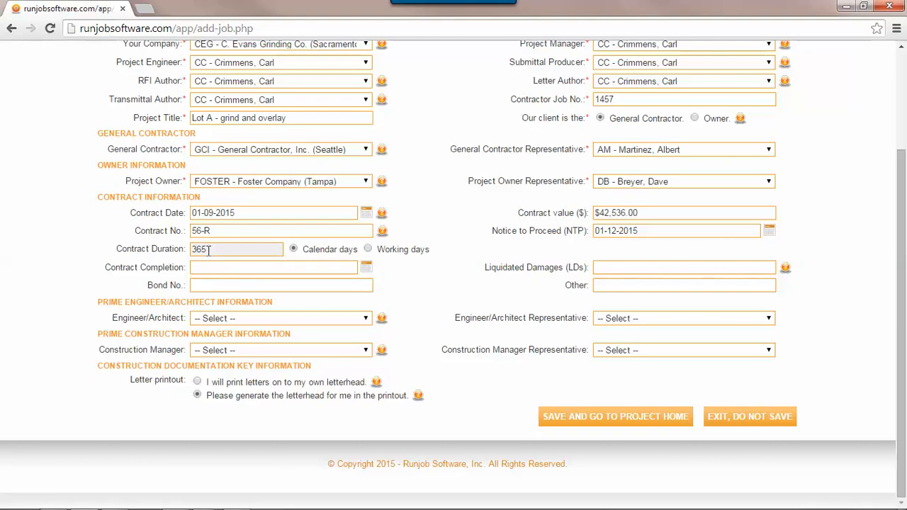
pyautogui.click(228, 270)
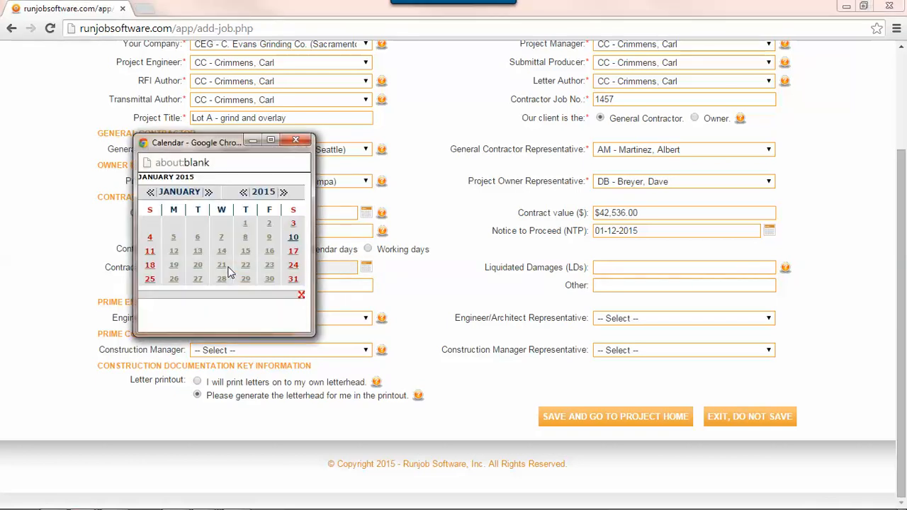
pyautogui.click(284, 193)
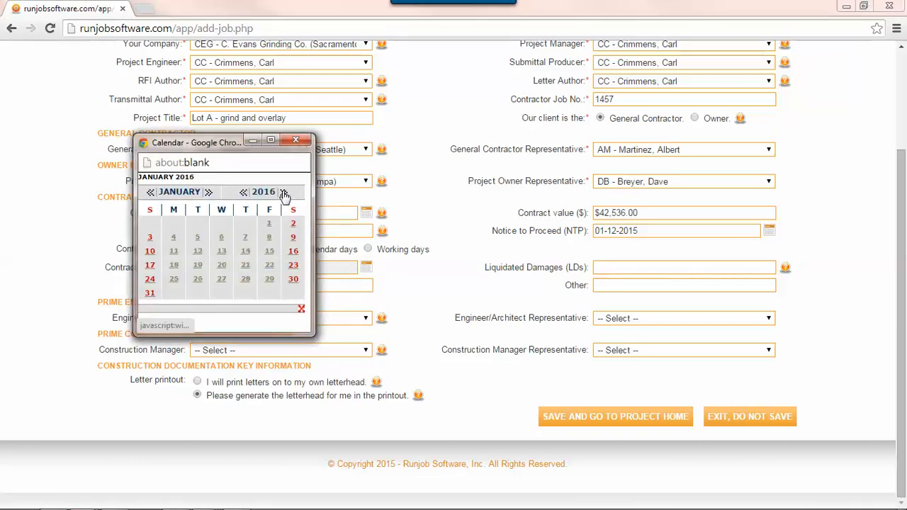
pyautogui.click(175, 252)
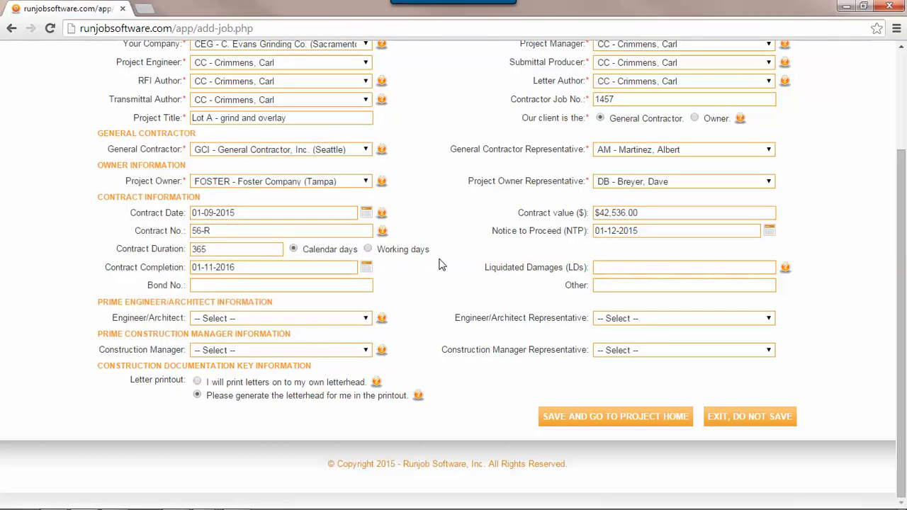
pyautogui.click(609, 268)
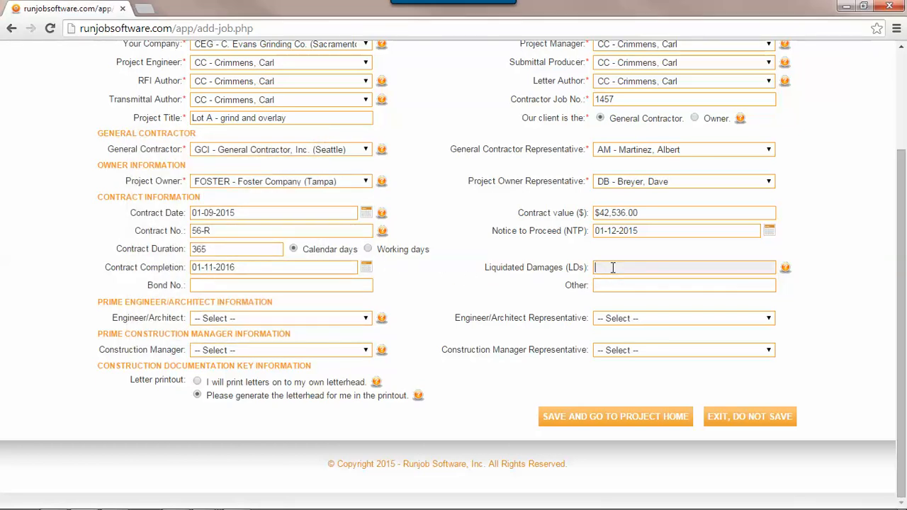
pyautogui.click(785, 270)
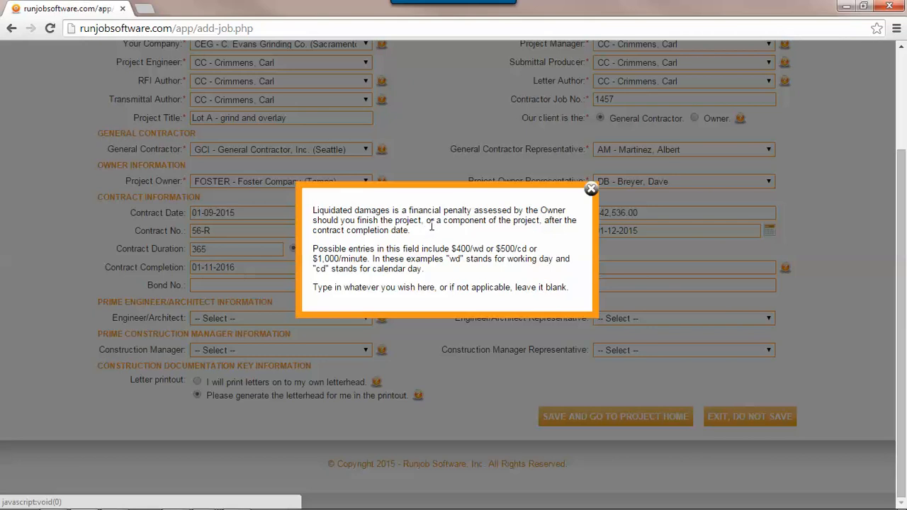
# Step: Dismiss the help note and enter $100/cd as the liquidated damages
pyautogui.click(591, 190)
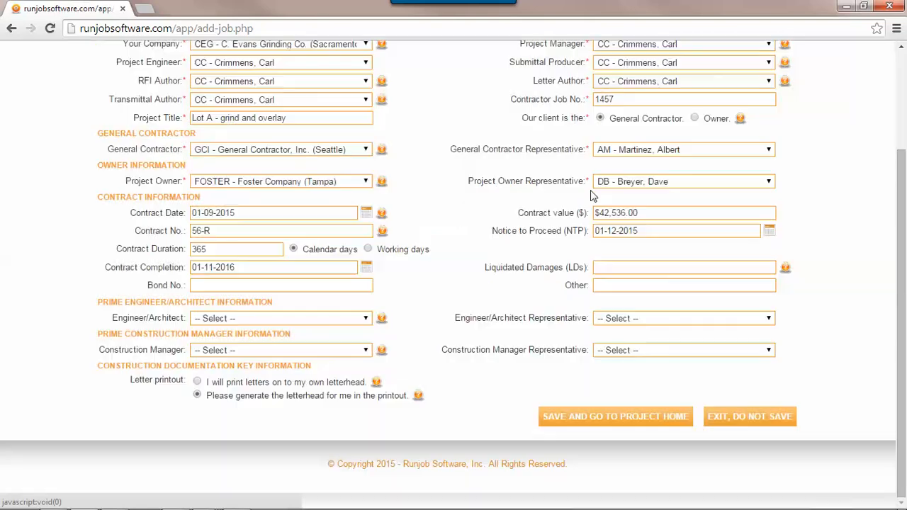
pyautogui.click(607, 266)
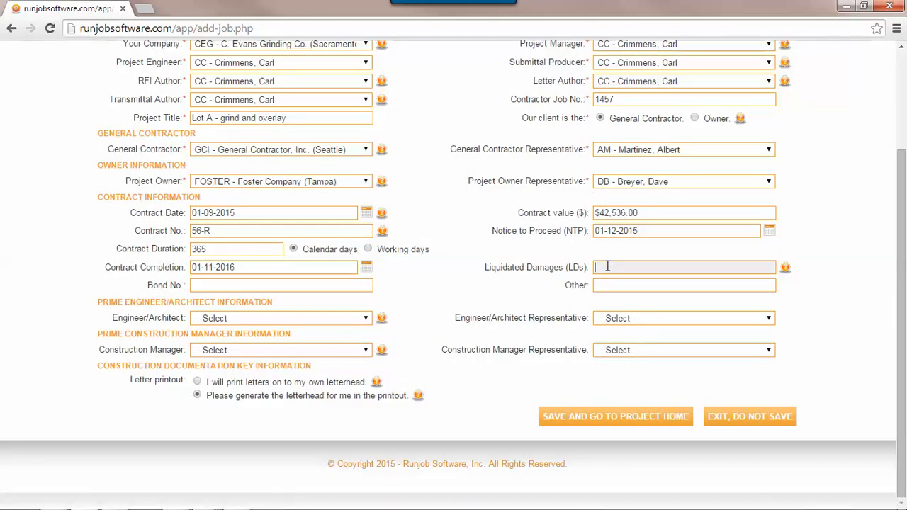
pyautogui.write('$100/cd')
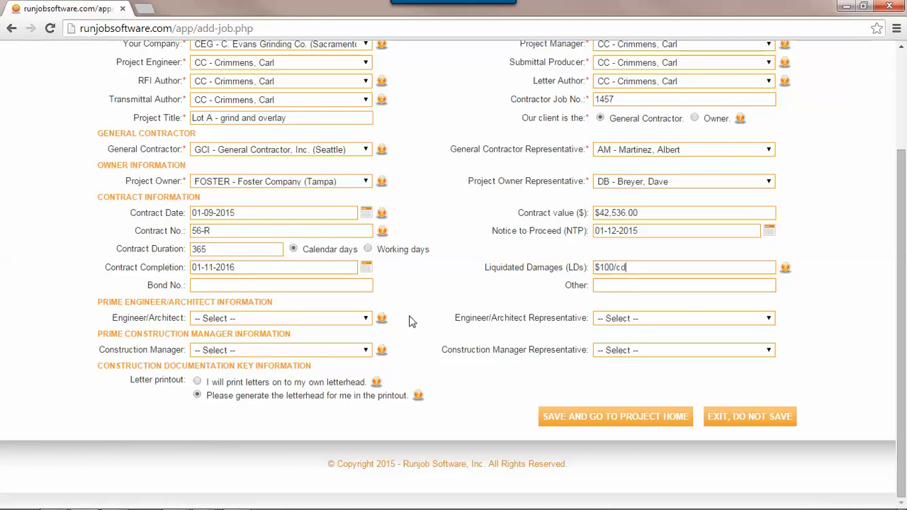
pyautogui.click(278, 285)
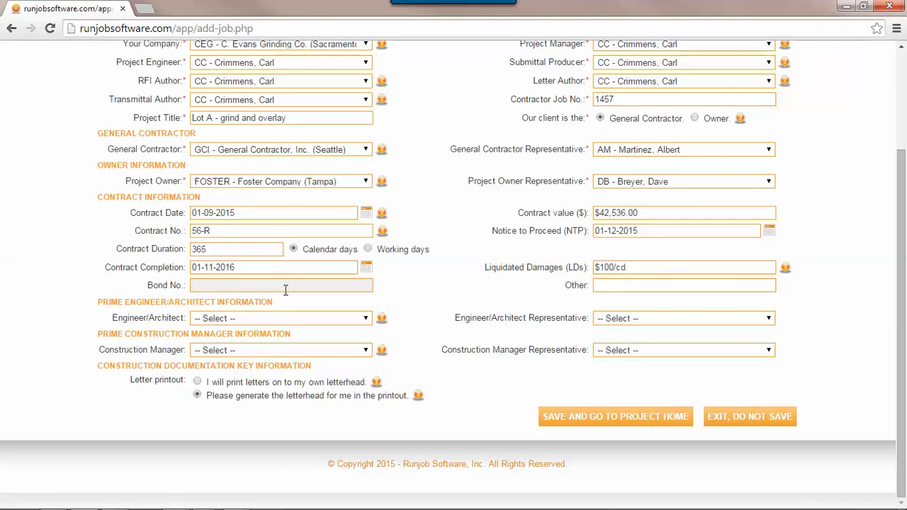
# Step: Enter bond number ABC-12-RRT and the note 'No work on Sundays' in the Other field
pyautogui.write('ABC-12-RRT')
pyautogui.click(643, 287)
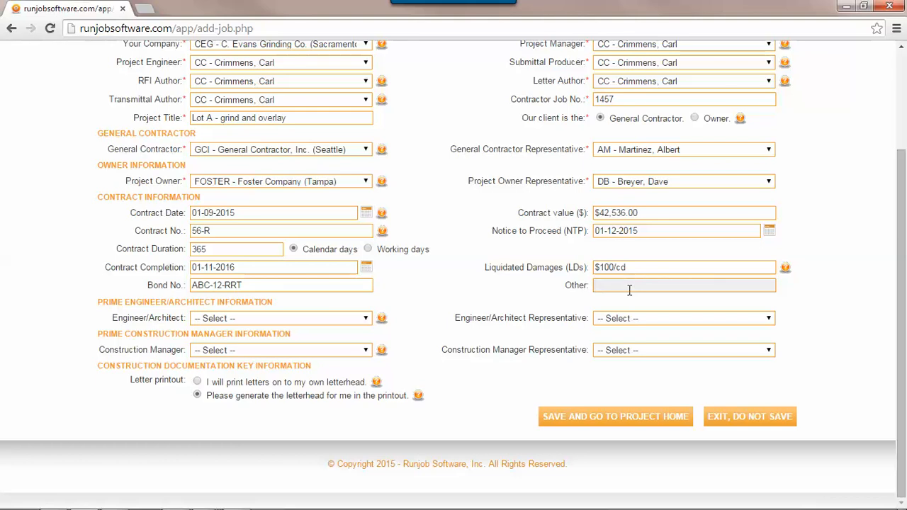
pyautogui.write('No wo')
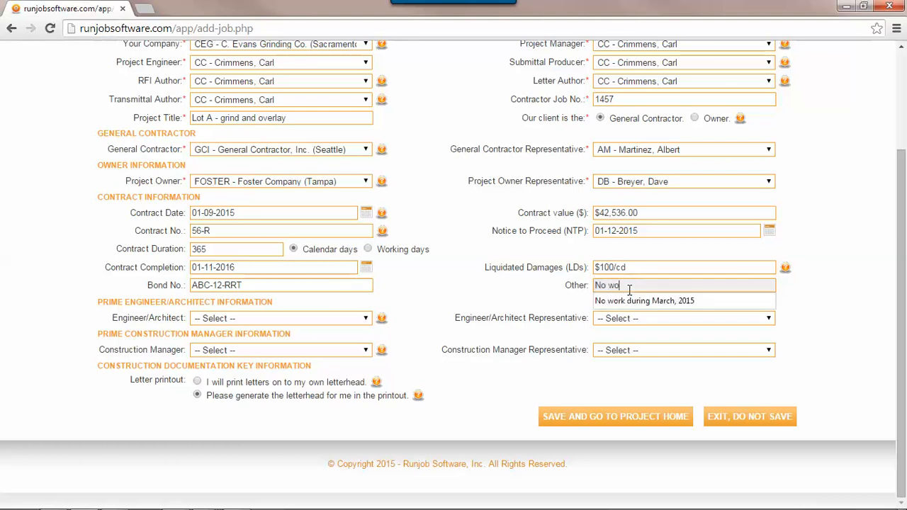
pyautogui.write('rk on Sundays')
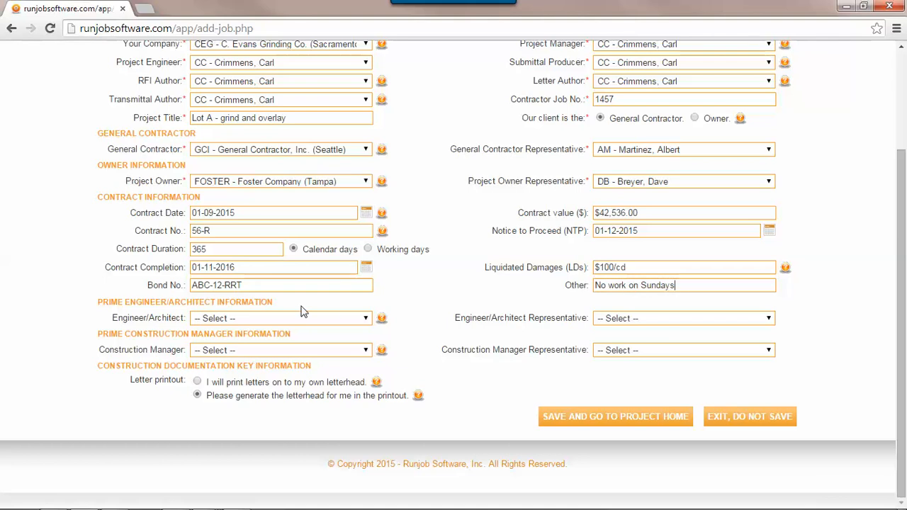
pyautogui.click(278, 320)
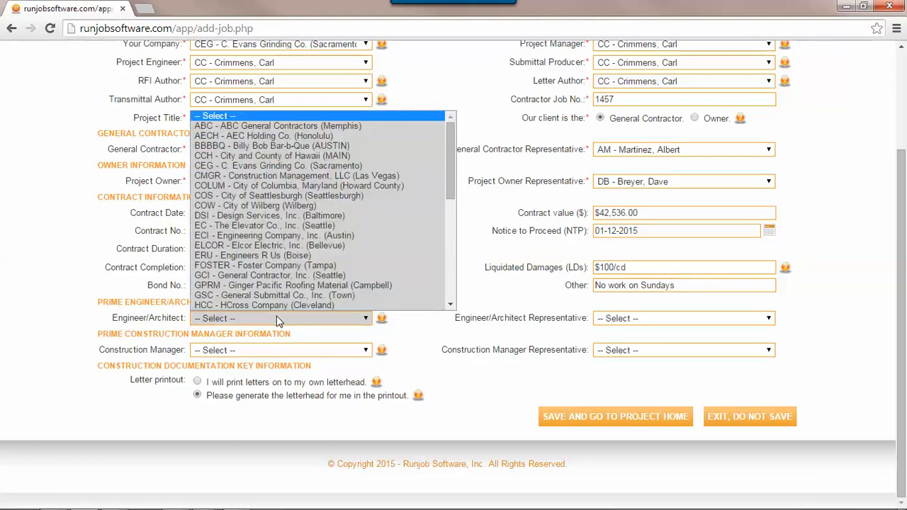
# Step: Pick Engineering Company, Inc. (Austin) as engineer/architect, then find no matching construction manager company
pyautogui.click(271, 237)
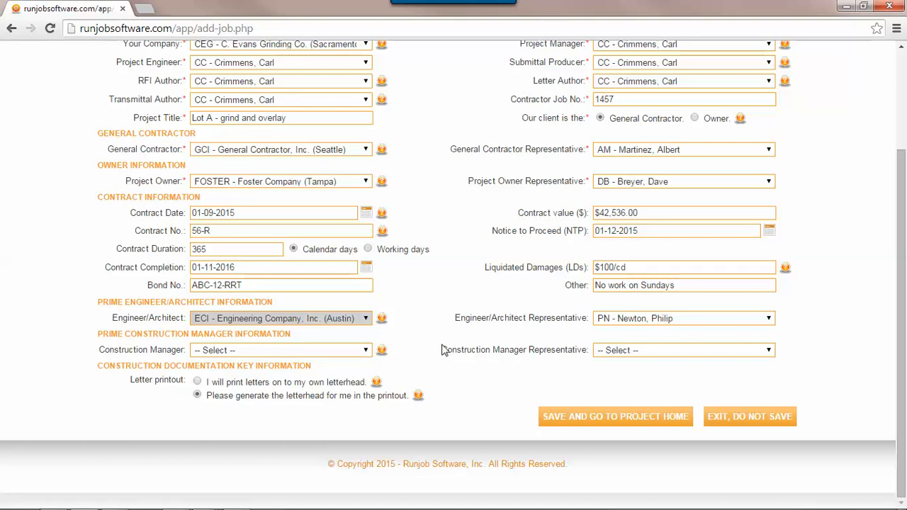
pyautogui.click(329, 352)
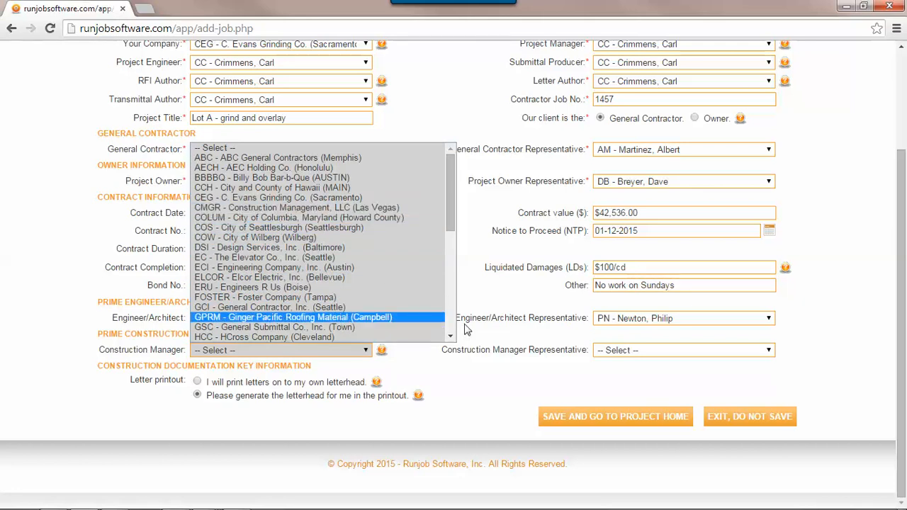
pyautogui.click(505, 324)
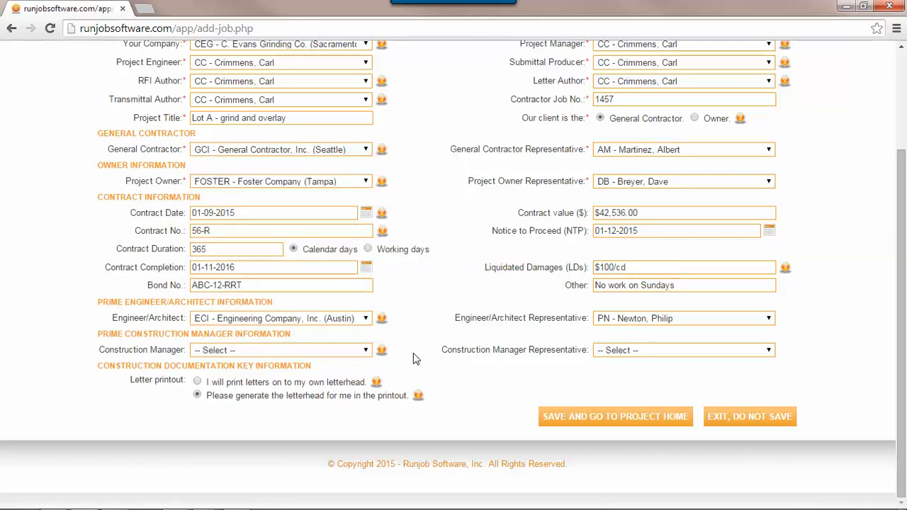
pyautogui.scroll(3, 414, 359)
pyautogui.scroll(-2, 414, 359)
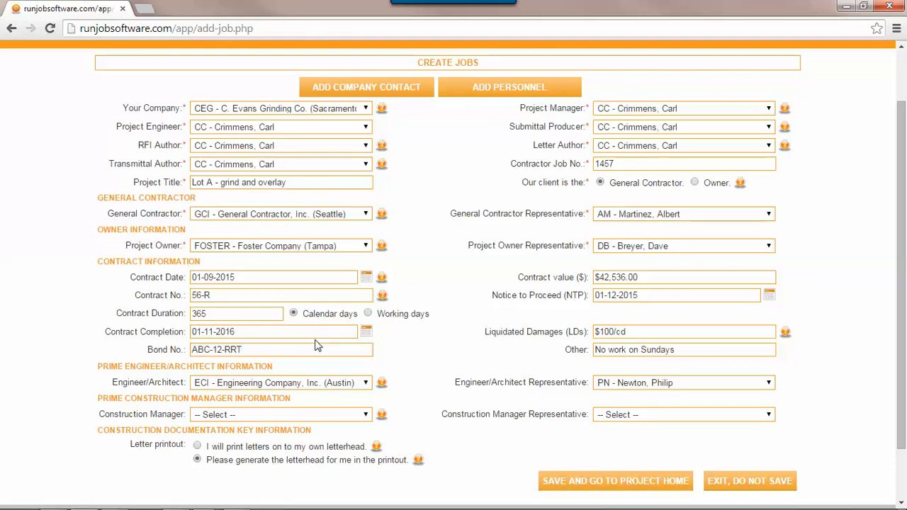
pyautogui.click(339, 416)
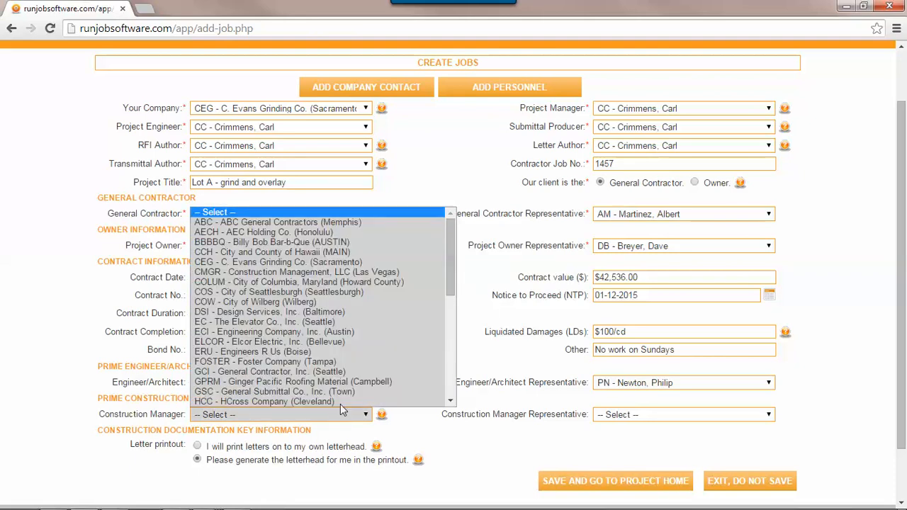
pyautogui.click(488, 381)
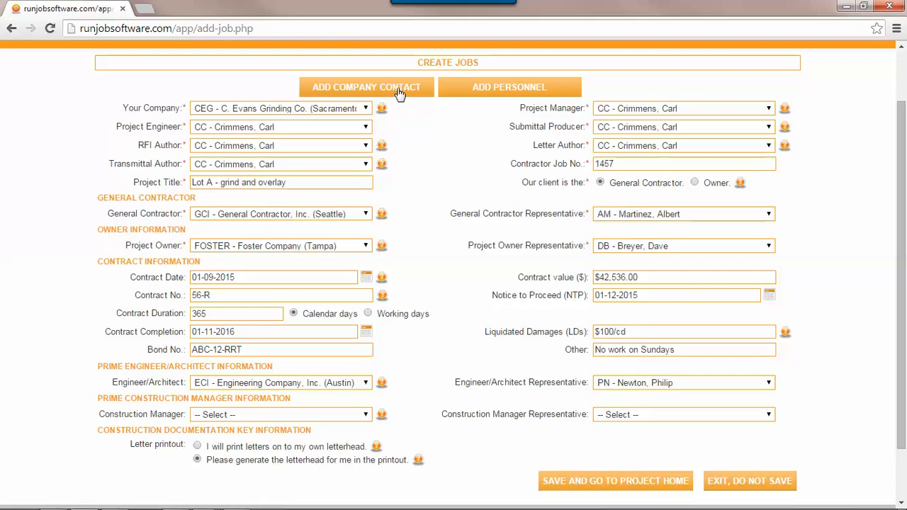
# Step: Start a new company contact with initials CNLLC, name Construction Managers, LLC, located in Charlotte
pyautogui.click(399, 93)
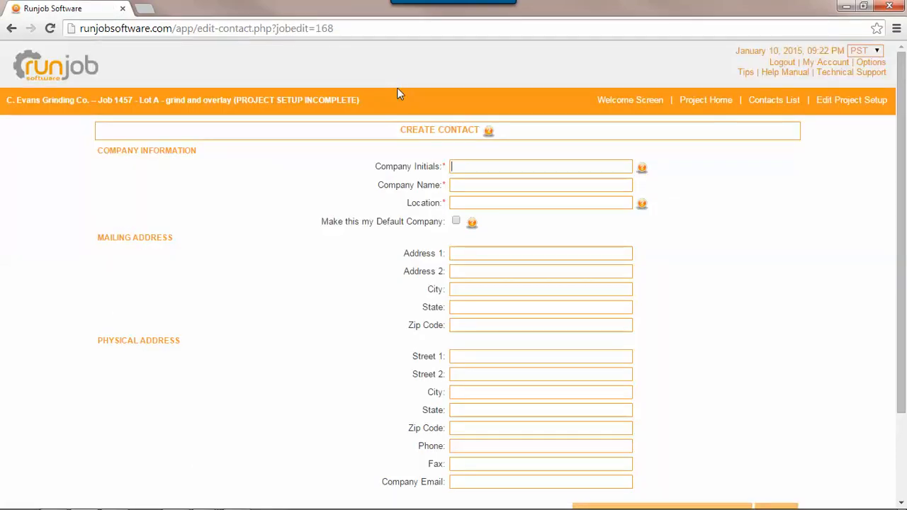
pyautogui.click(461, 165)
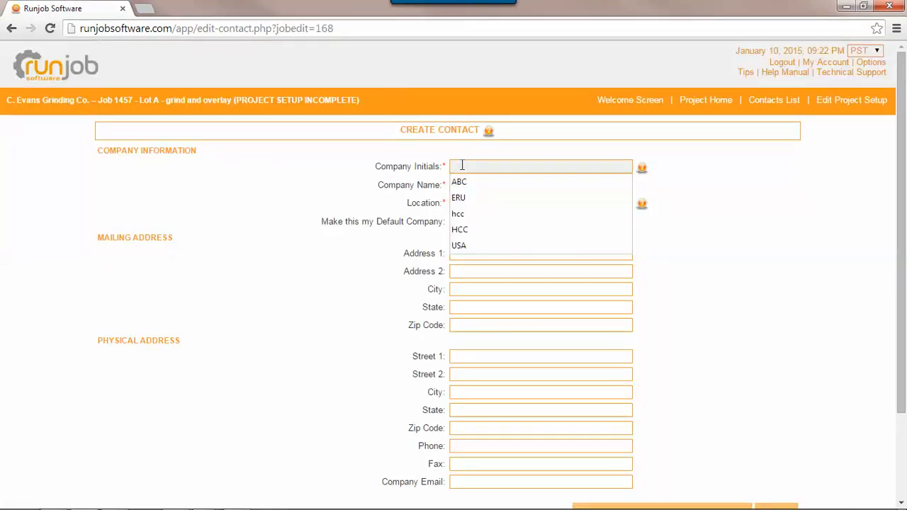
pyautogui.write('CNL')
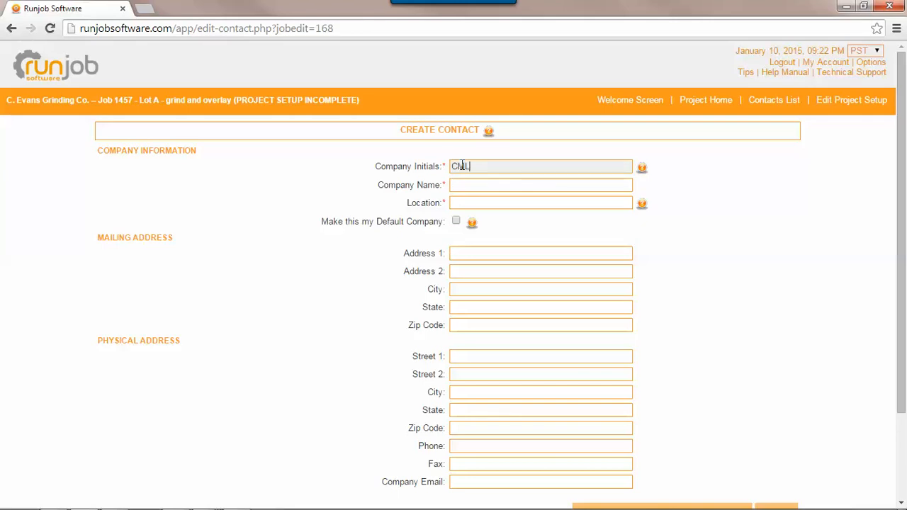
pyautogui.write('LC')
pyautogui.press('Tab')
pyautogui.write('Construction Managers')
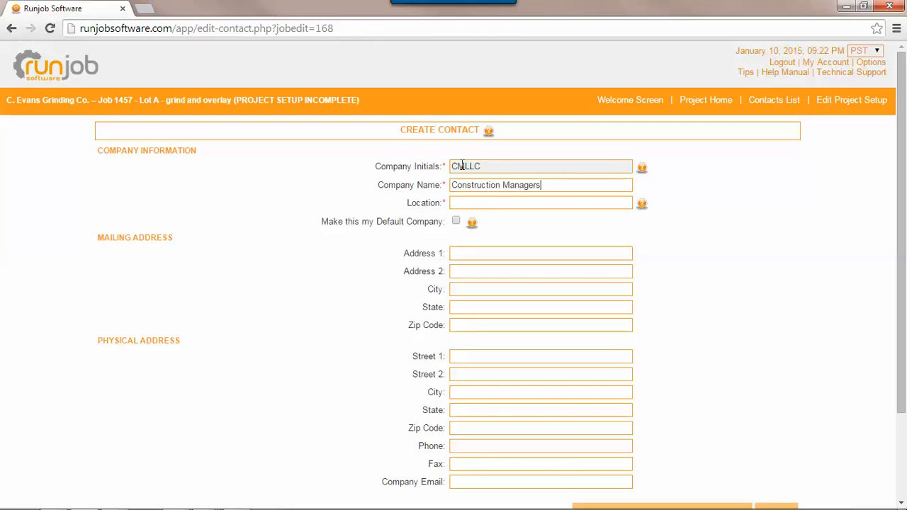
pyautogui.write(', LLC')
pyautogui.press('Tab')
pyautogui.write('Charlotte')
# Step: Enter the company's street address with suite number, city Charlotte, state NC and zip code
pyautogui.press('Tab')
pyautogui.press('Tab')
pyautogui.write('123')
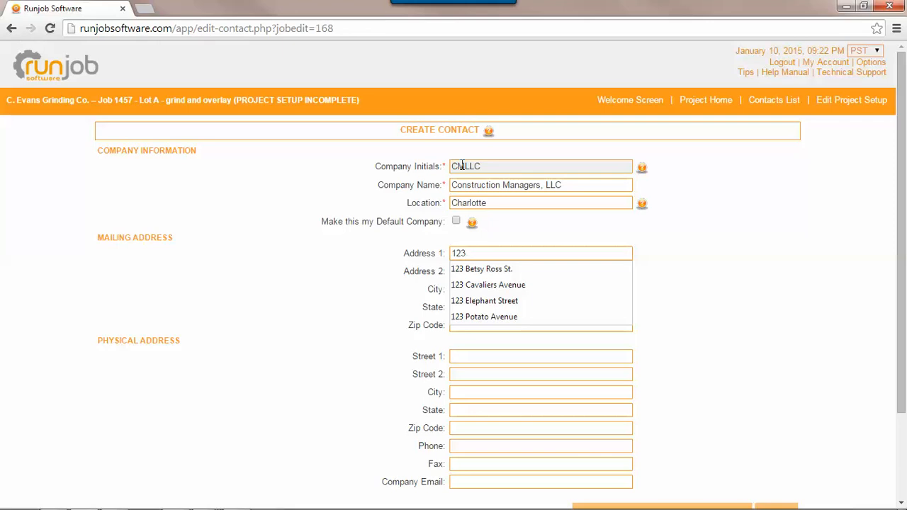
pyautogui.write(' Bab')
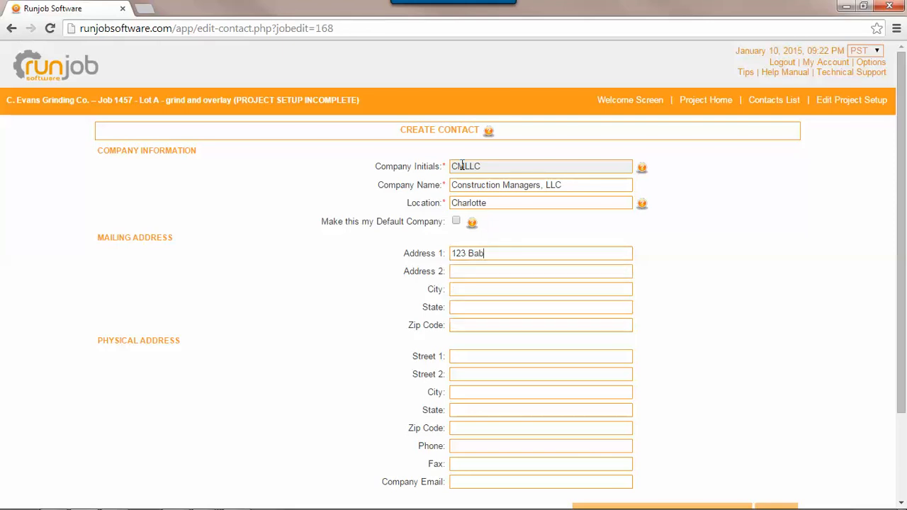
pyautogui.write('y Blue Court')
pyautogui.press('Tab')
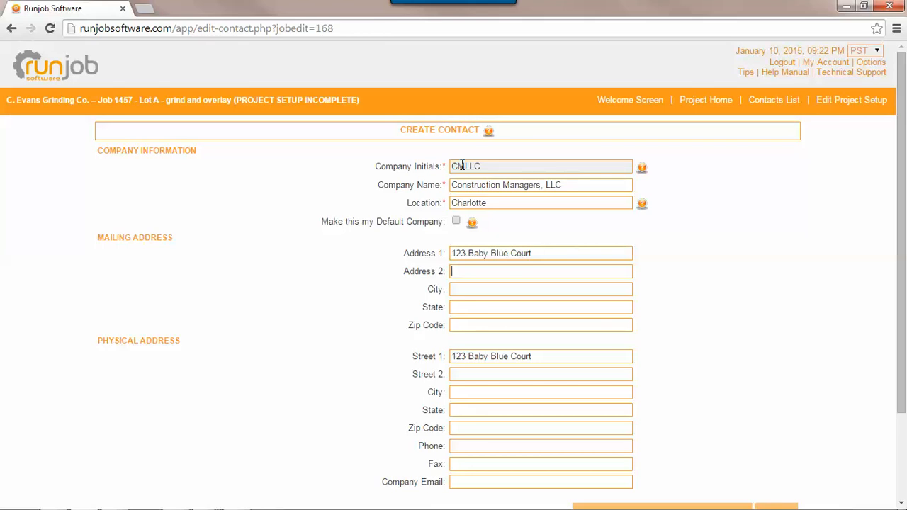
pyautogui.write('Suite')
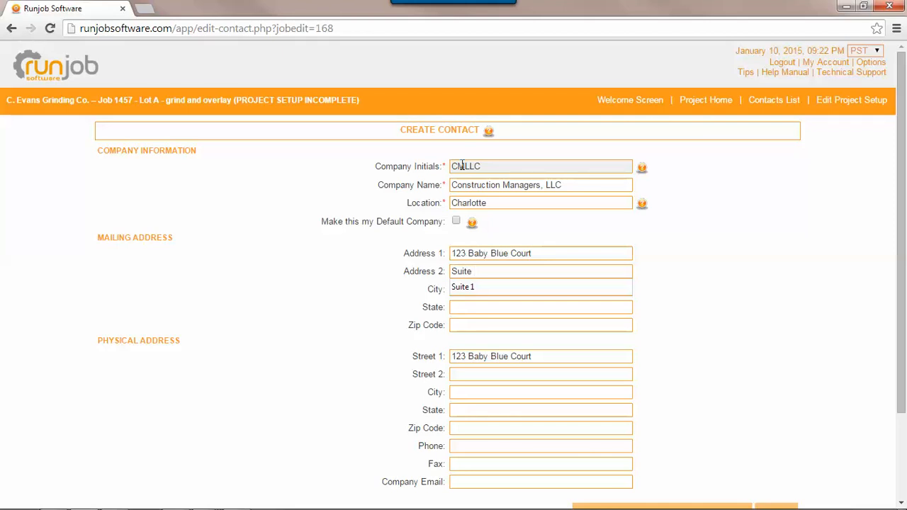
pyautogui.write('34')
pyautogui.press('Tab')
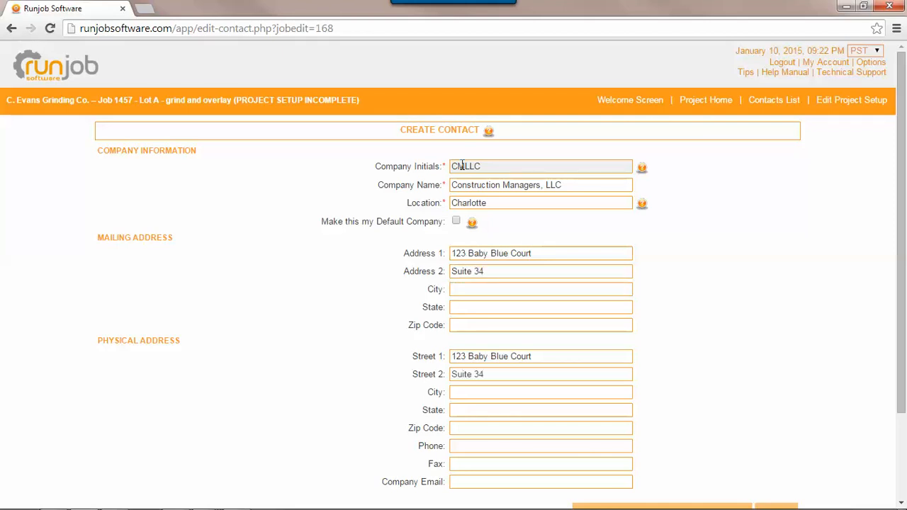
pyautogui.write('Charlotte')
pyautogui.press('Tab')
pyautogui.write('NC')
pyautogui.press('Tab')
pyautogui.write('55555')
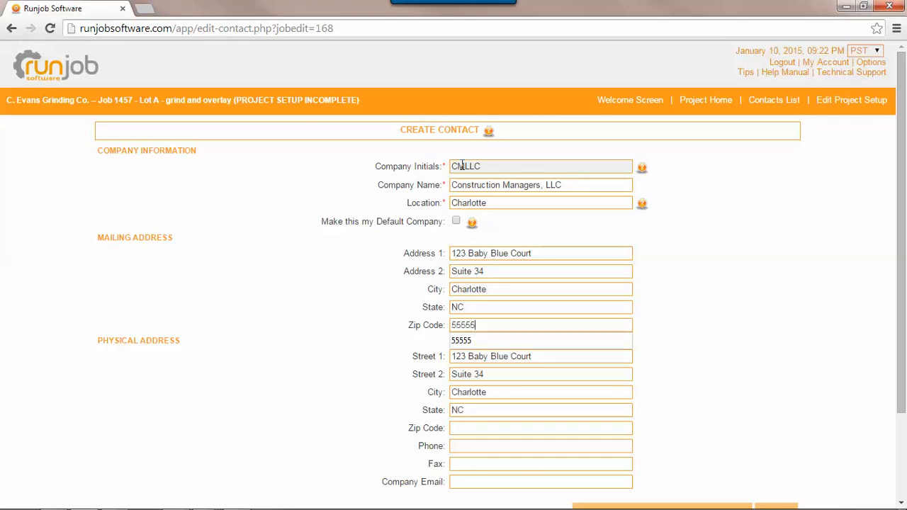
pyautogui.press('Tab')
# Step: Add the company phone number and e-mail, then save the contact and return to job setup
pyautogui.click(555, 442)
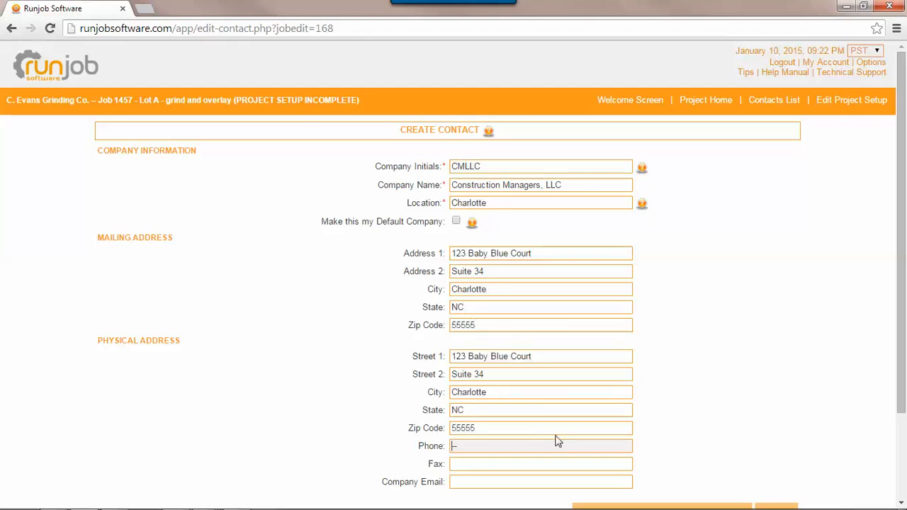
pyautogui.write('555-185-9687')
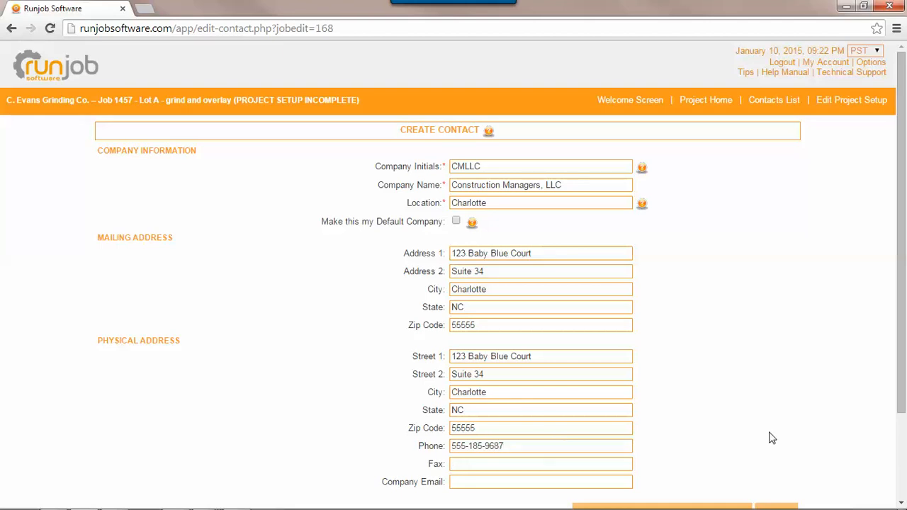
pyautogui.scroll(-3, 765, 439)
pyautogui.click(537, 375)
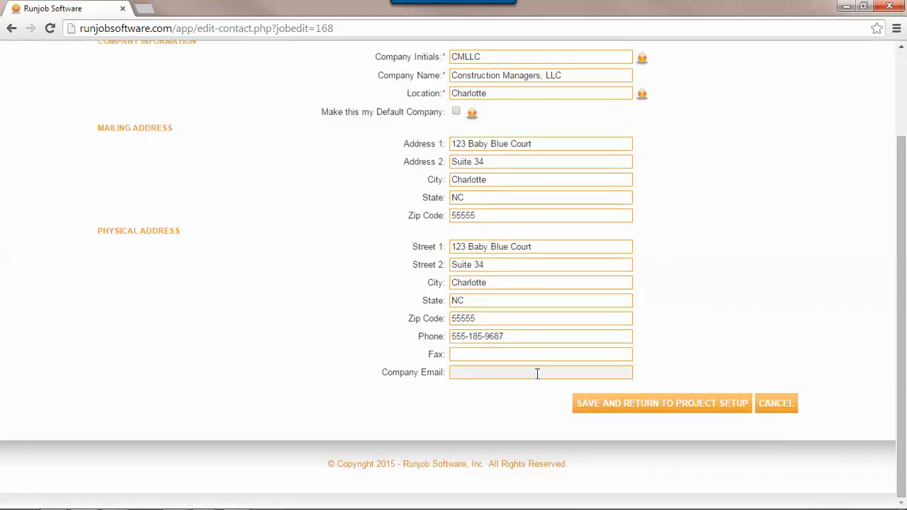
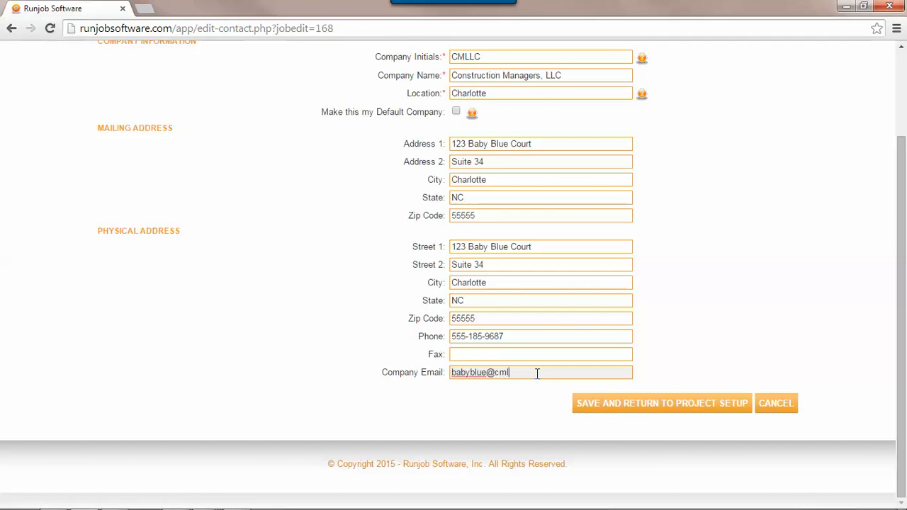
pyautogui.click(608, 405)
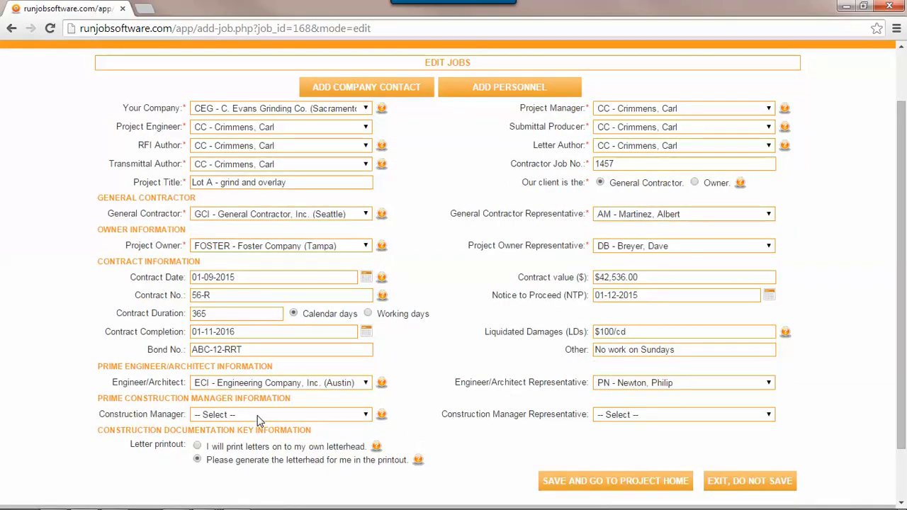
# Step: Make CMLLC - Construction Managers, LLC job 1457's construction manager and open the Add Personnel form
pyautogui.click(259, 418)
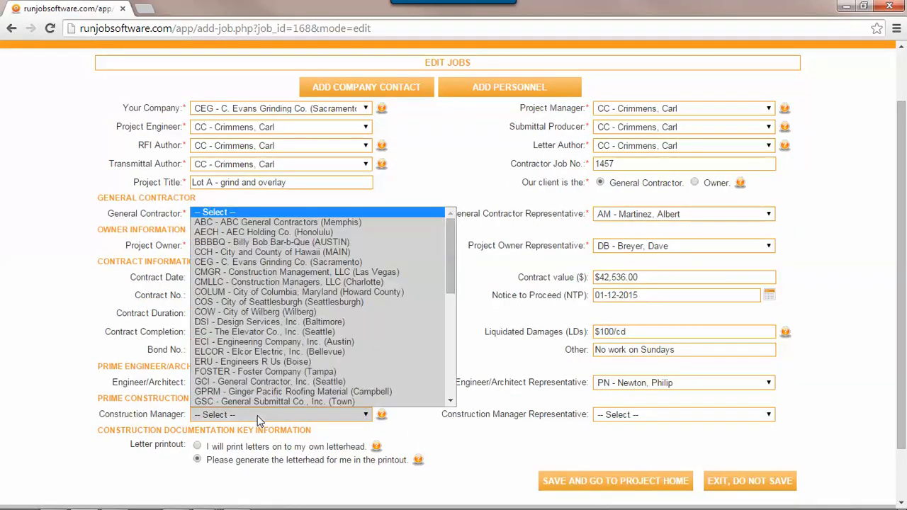
pyautogui.click(278, 282)
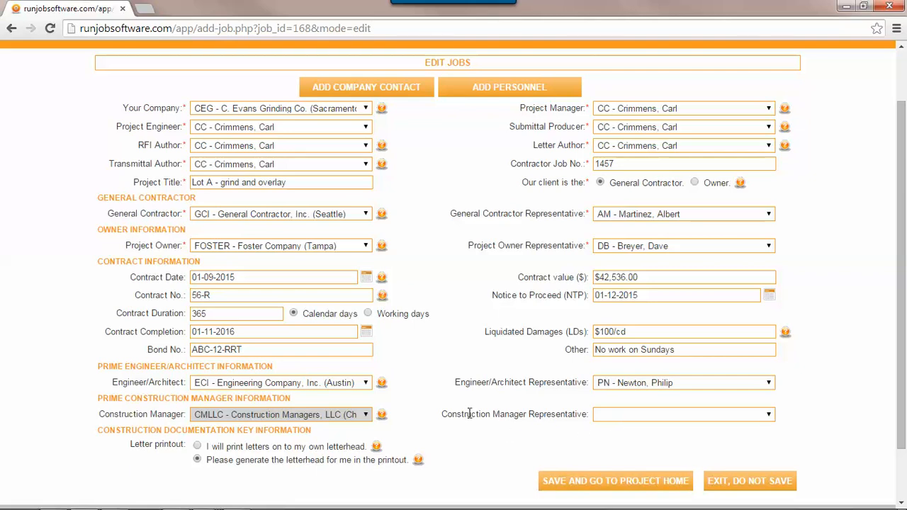
pyautogui.click(494, 92)
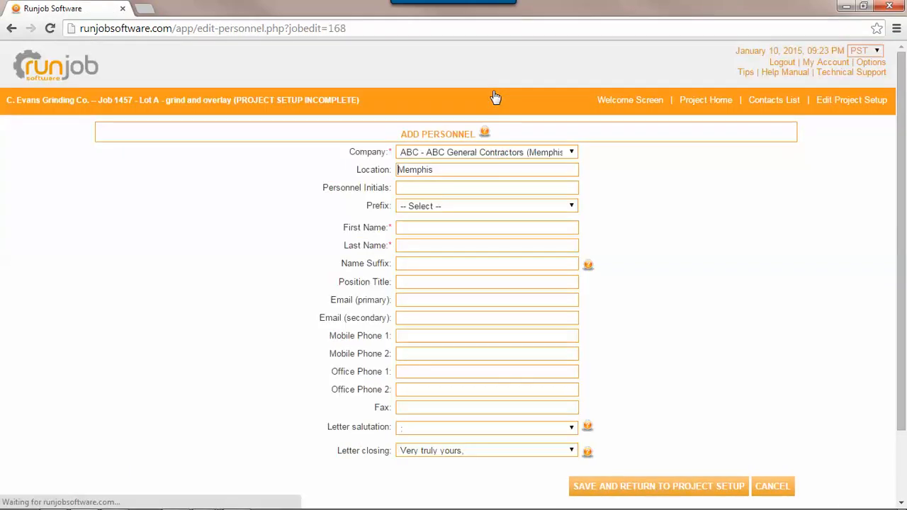
# Step: Assign the new person to Construction Managers, LLC and enter initials, Mr. prefix, first and last name
pyautogui.click(466, 153)
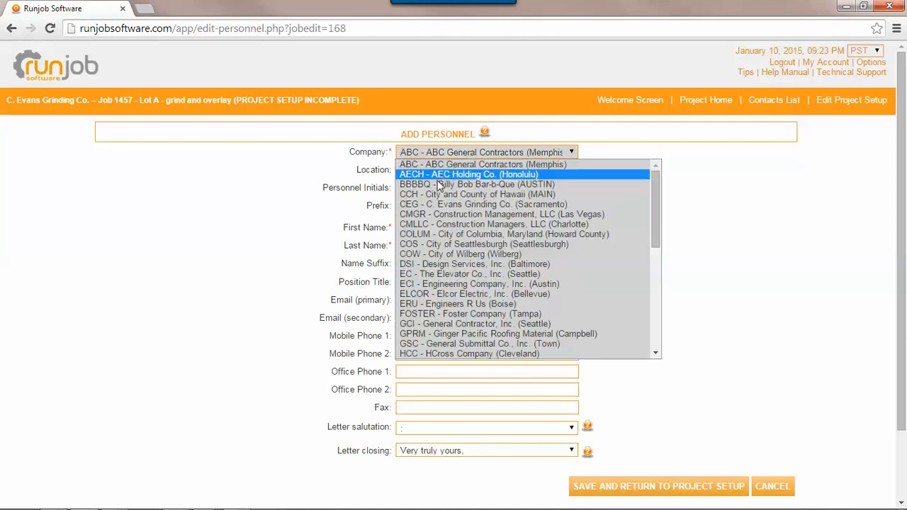
pyautogui.click(428, 224)
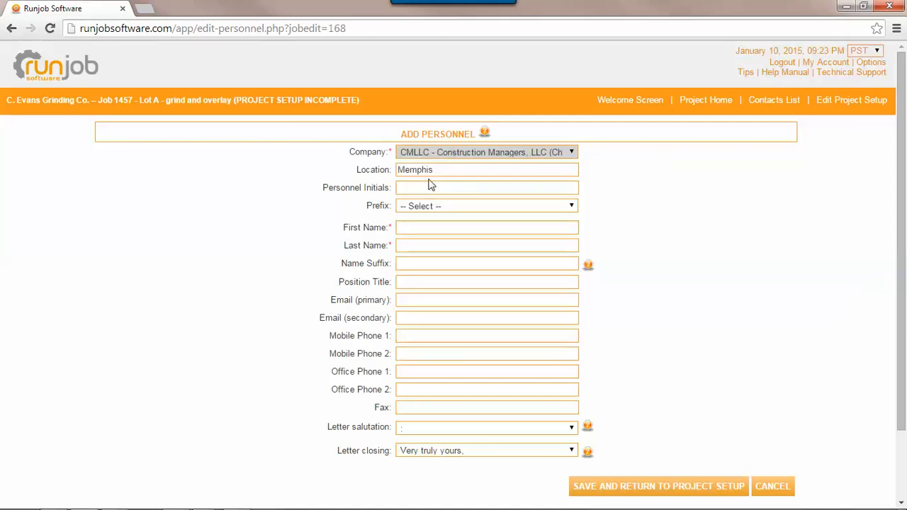
pyautogui.click(434, 186)
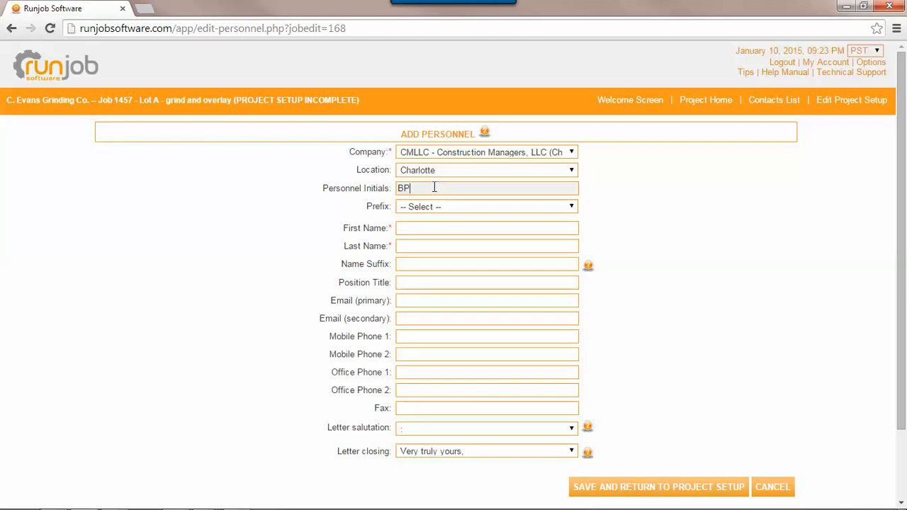
pyautogui.press('Tab')
pyautogui.press('Down')
pyautogui.press('Tab')
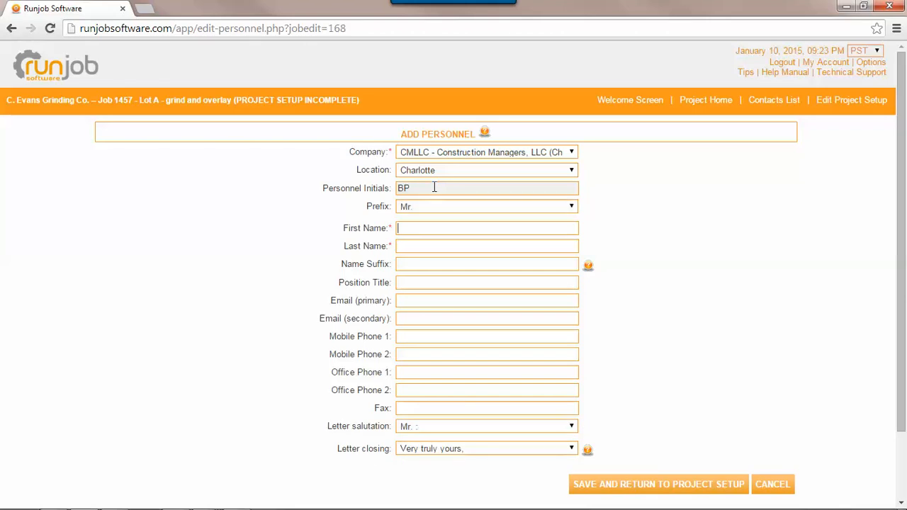
pyautogui.press('Tab')
pyautogui.press('Tab')
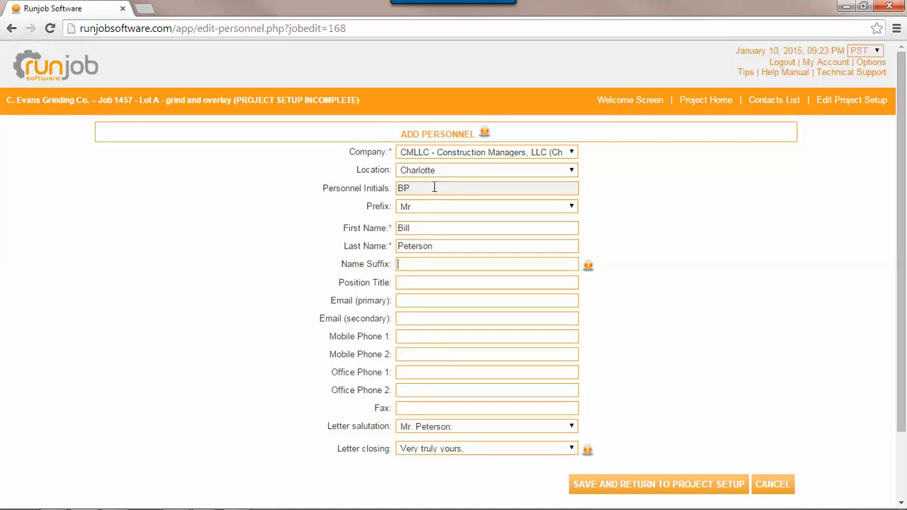
# Step: Set the name suffix to PE and the title to Project Manager
pyautogui.write('AIA')
pyautogui.press('BackSpace')
pyautogui.press('BackSpace')
pyautogui.press('BackSpace')
pyautogui.write('PE')
pyautogui.press('Tab')
pyautogui.write('Project Manager')
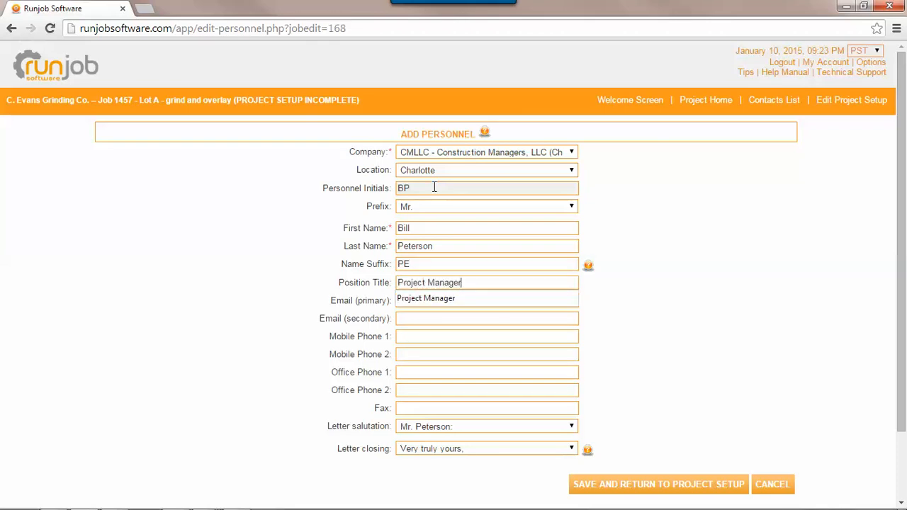
# Step: Enter the person's e-mail and office phone, set letter closing to Sincerely, and save and return
pyautogui.press('Tab')
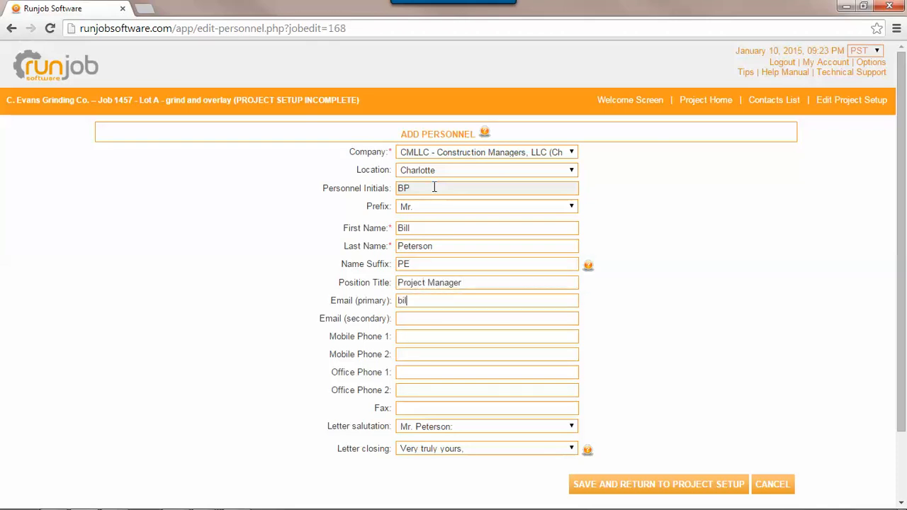
pyautogui.press('Tab')
pyautogui.press('Tab')
pyautogui.press('Tab')
pyautogui.write('555-474-857')
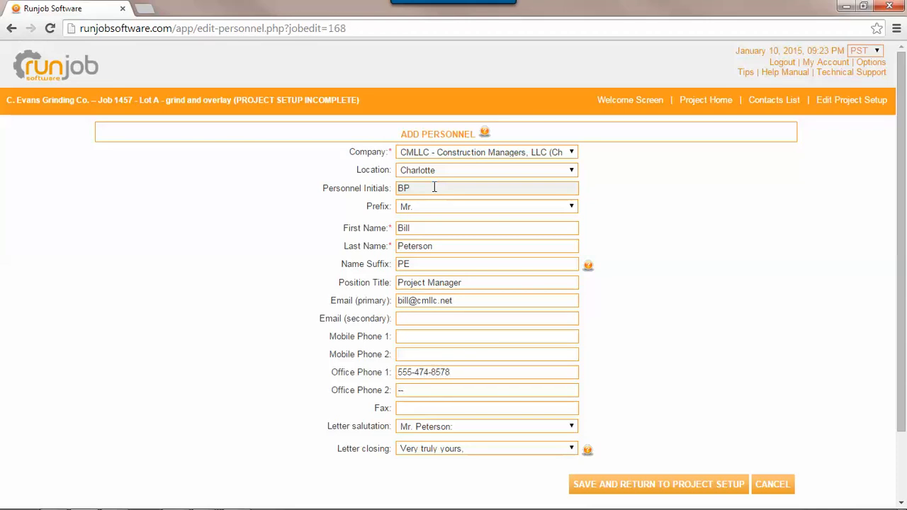
pyautogui.press('Tab')
pyautogui.scroll(-2, 696, 316)
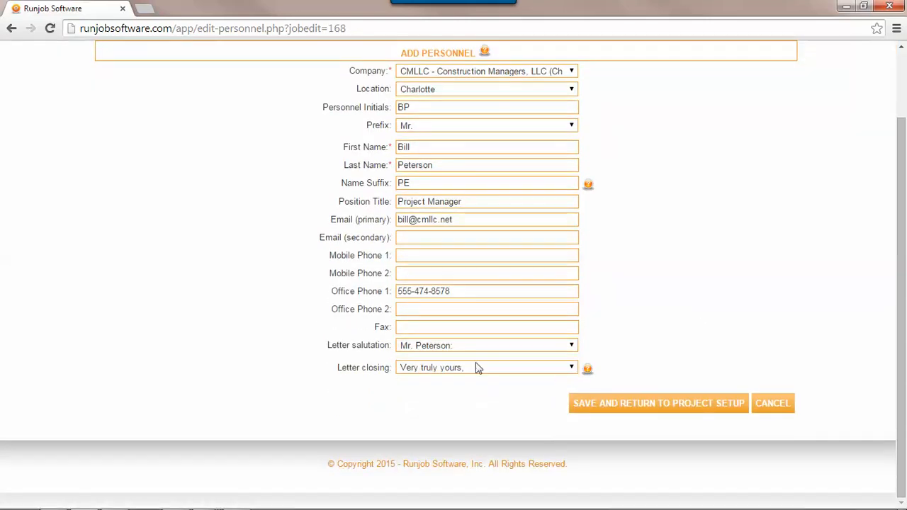
pyautogui.click(439, 370)
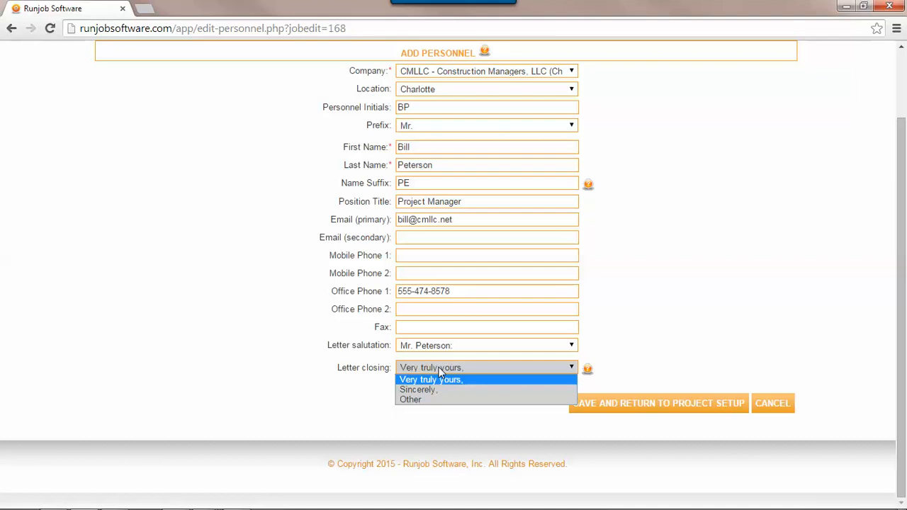
pyautogui.click(436, 389)
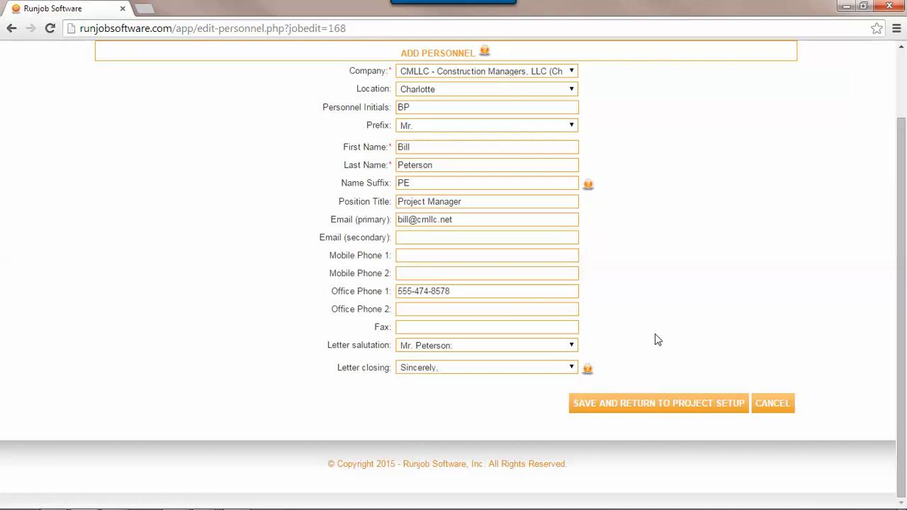
pyautogui.click(667, 406)
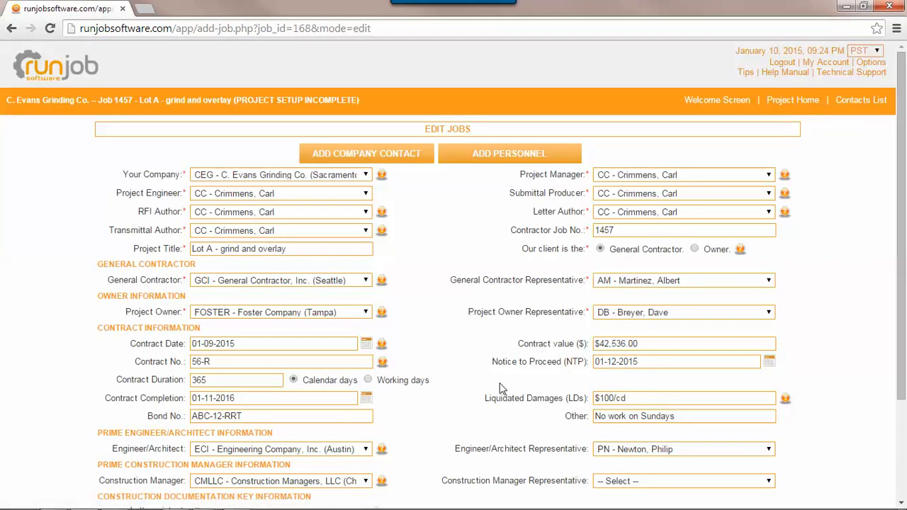
# Step: Choose the new project manager as construction manager representative, then save and go to Project Home
pyautogui.scroll(-1, 500, 383)
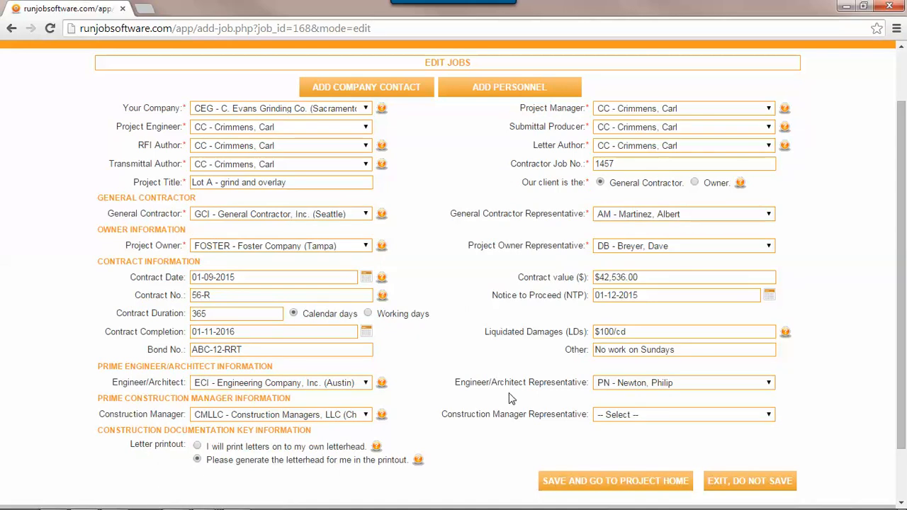
pyautogui.click(664, 415)
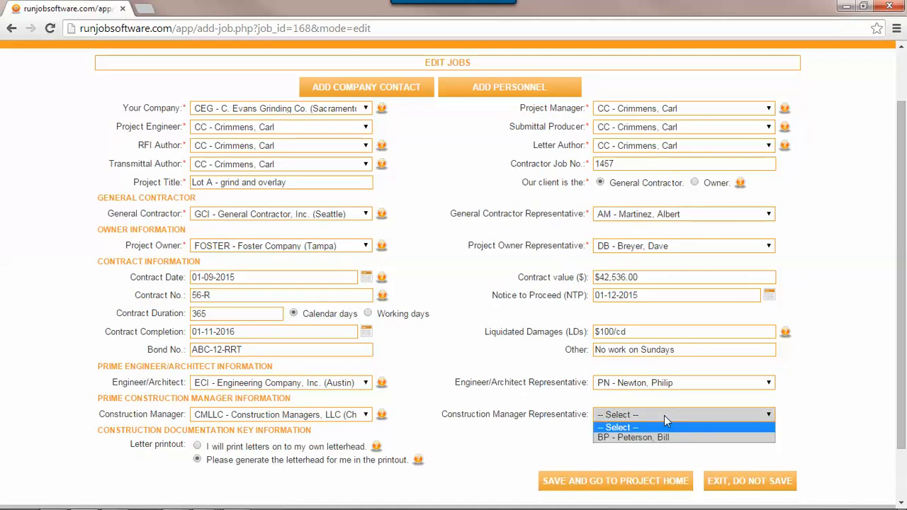
pyautogui.click(664, 437)
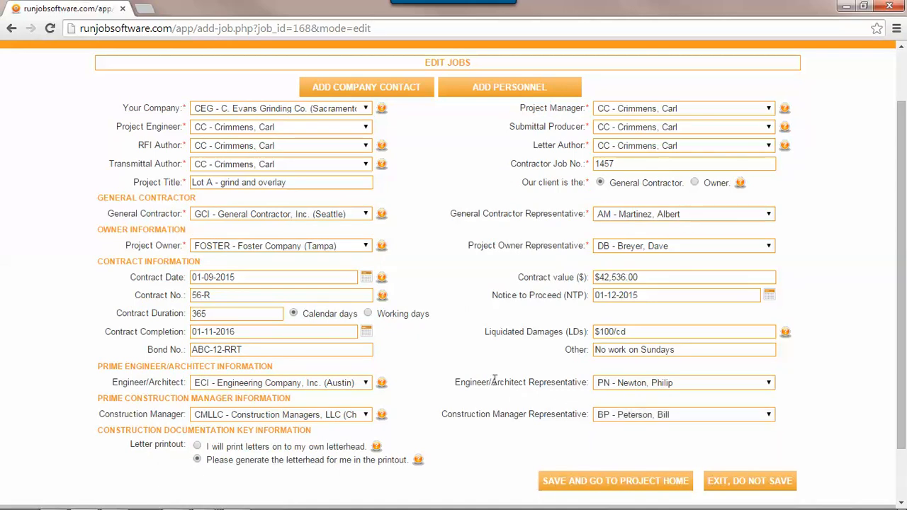
pyautogui.scroll(-2, 492, 379)
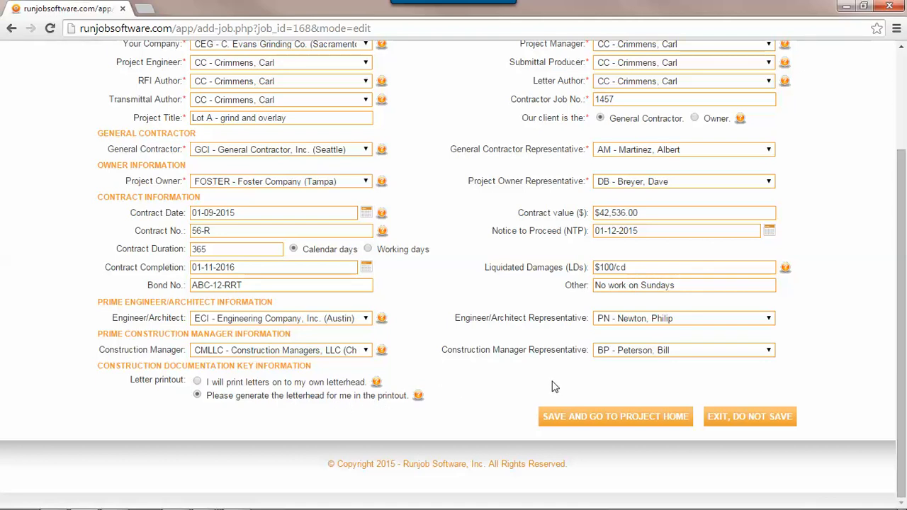
pyautogui.click(612, 419)
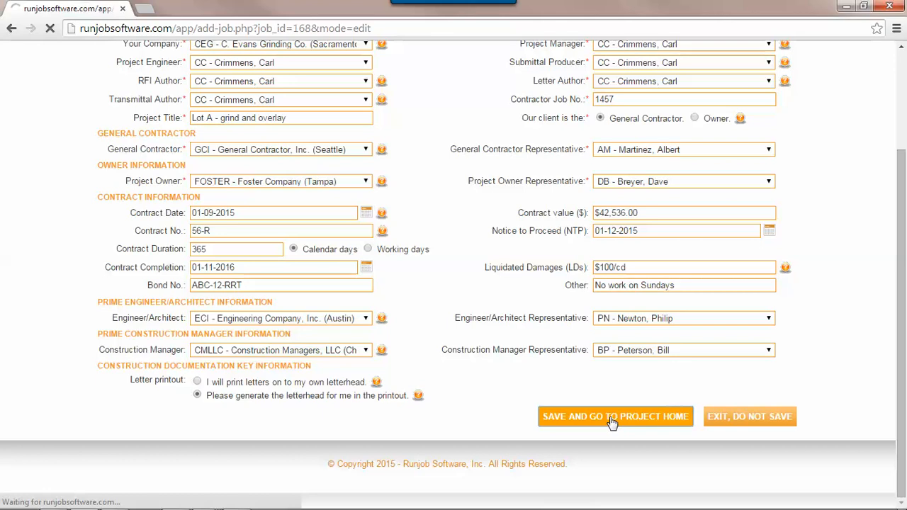